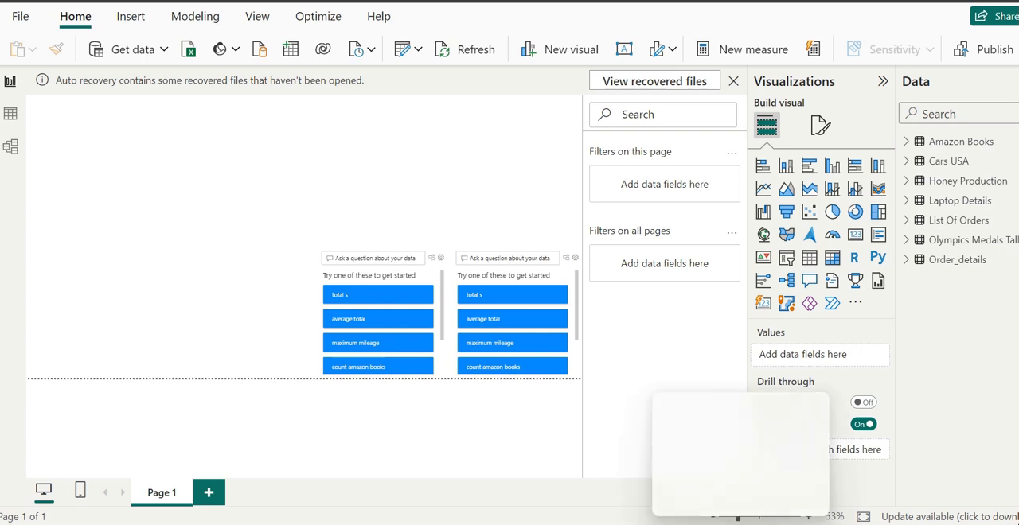
Step: Switch to SQL Server Management Studio and open a new query on the SQLEXPRESS01 server
mouse_move(560, 524)
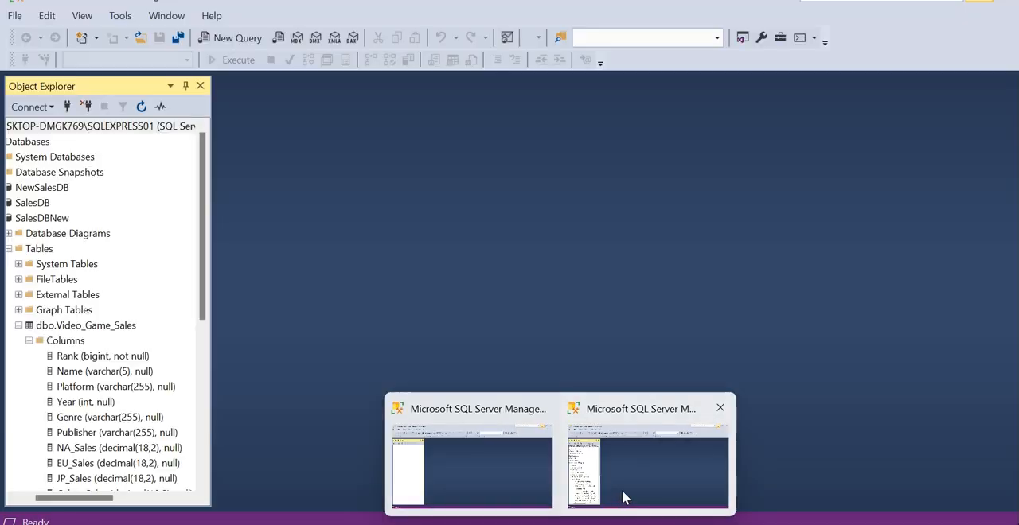
left_click(622, 492)
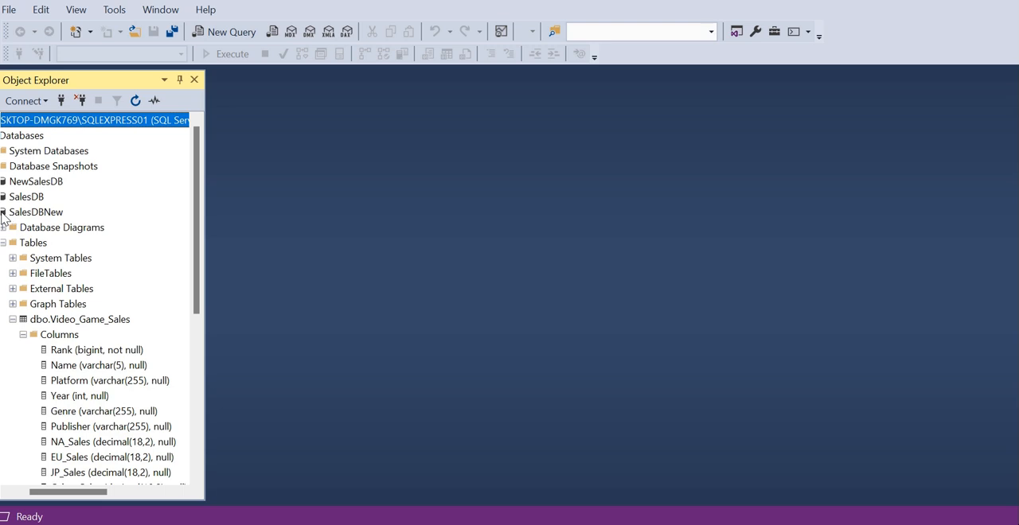
double_click(2, 212)
double_click(2, 212)
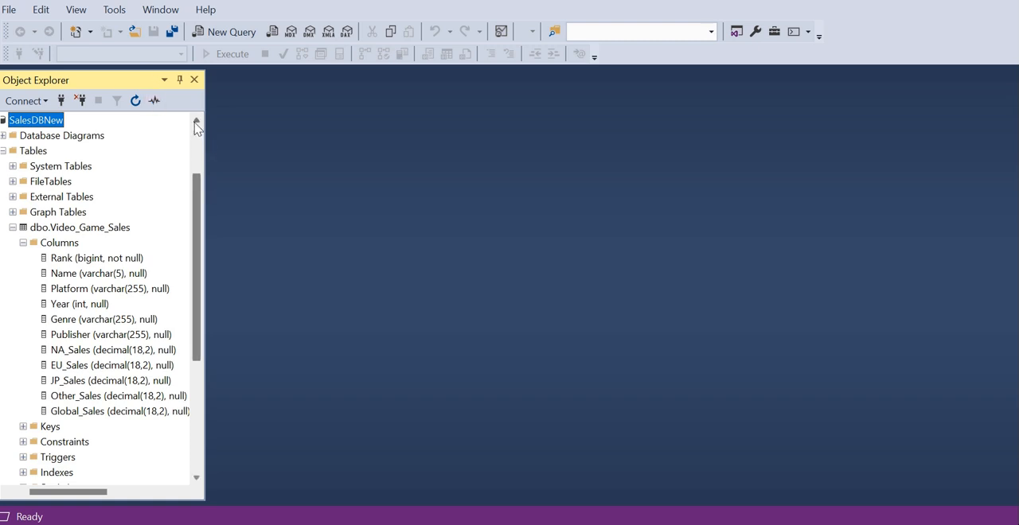
scroll(197, 128, "up", 2)
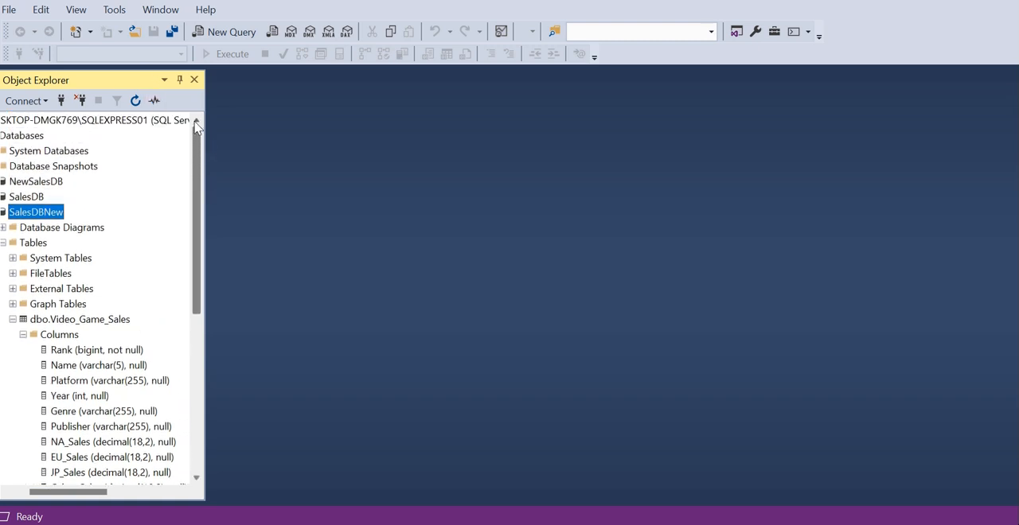
left_click(139, 124)
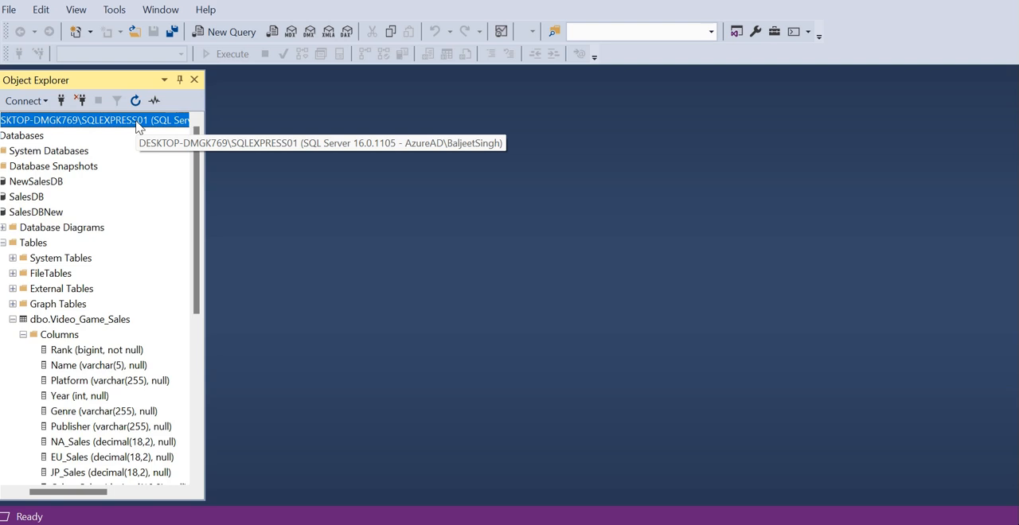
right_click(139, 127)
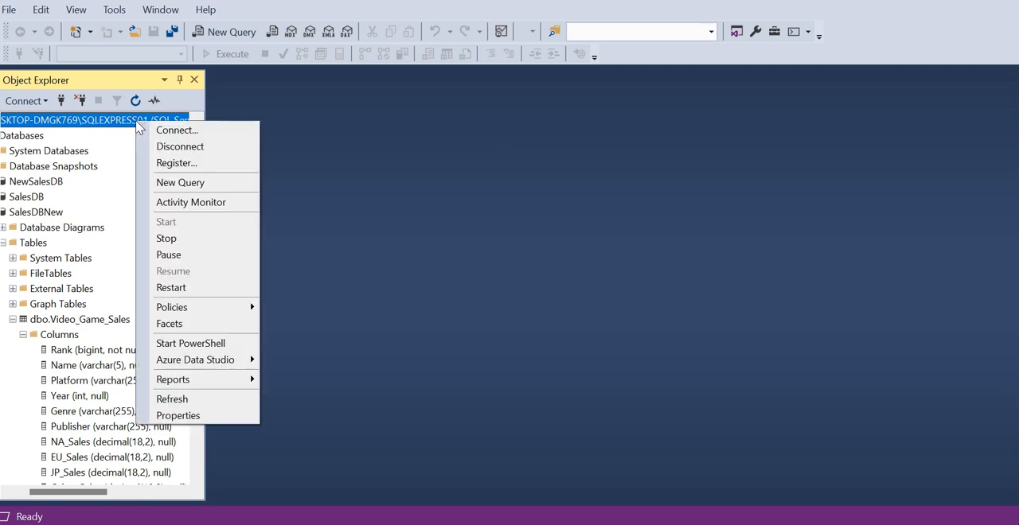
left_click(196, 186)
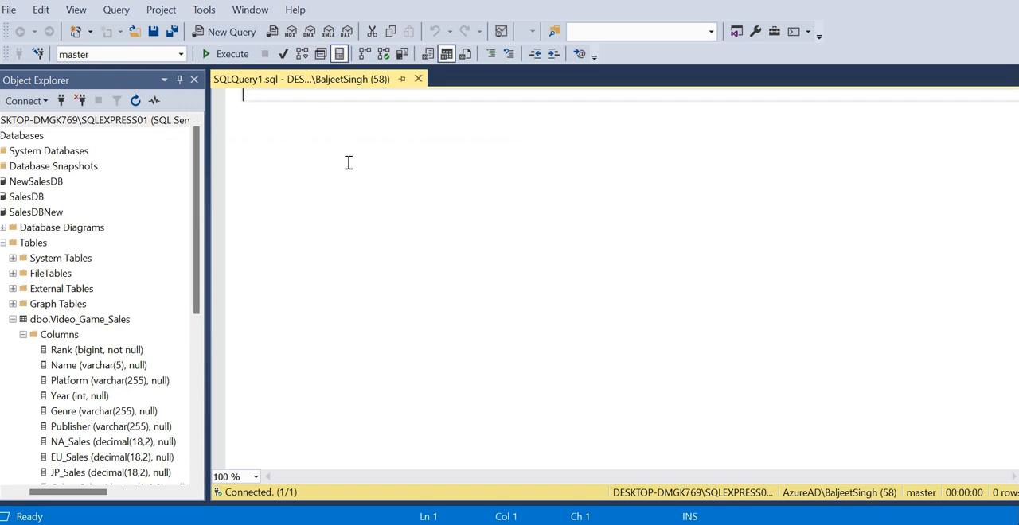
Step: Write the statement USE SalesDBNew in the empty query and execute it
type("USE")
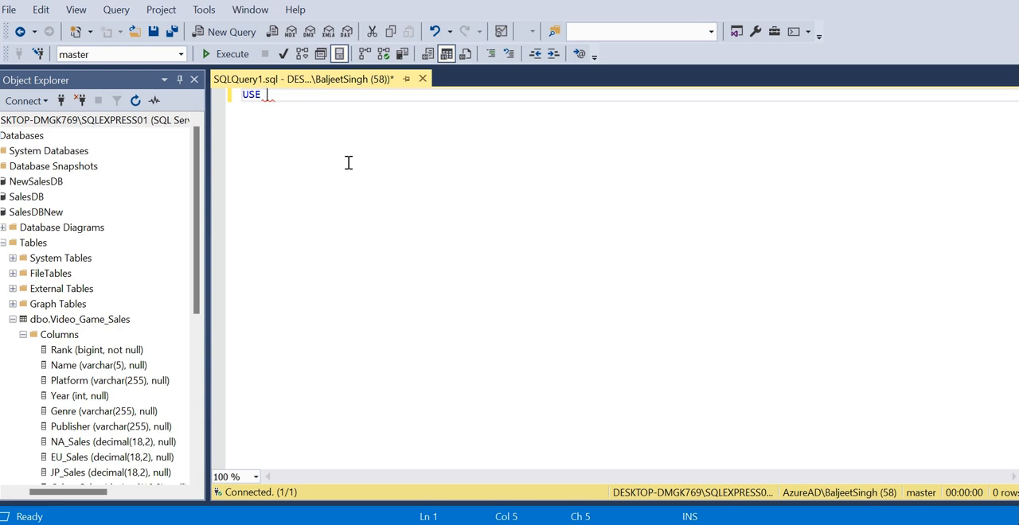
type("n")
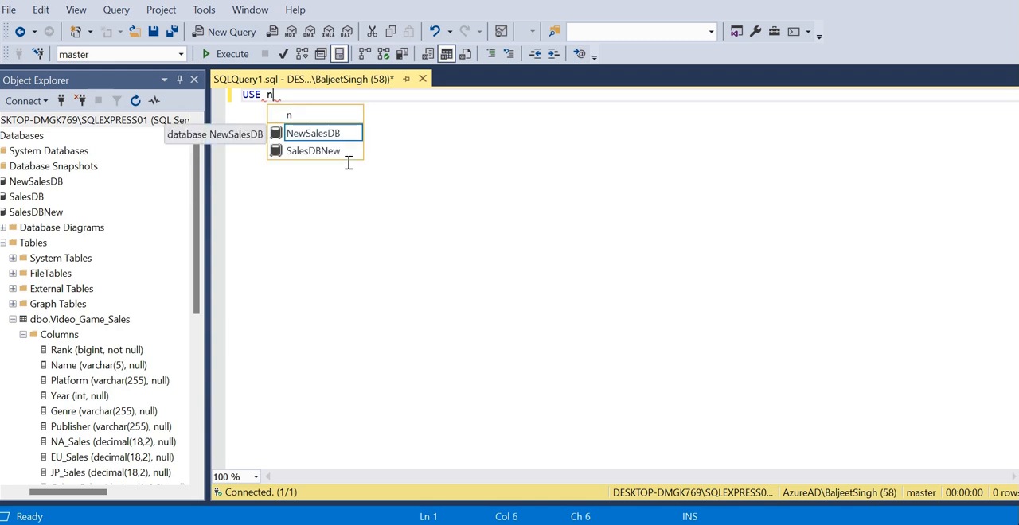
left_click(311, 137)
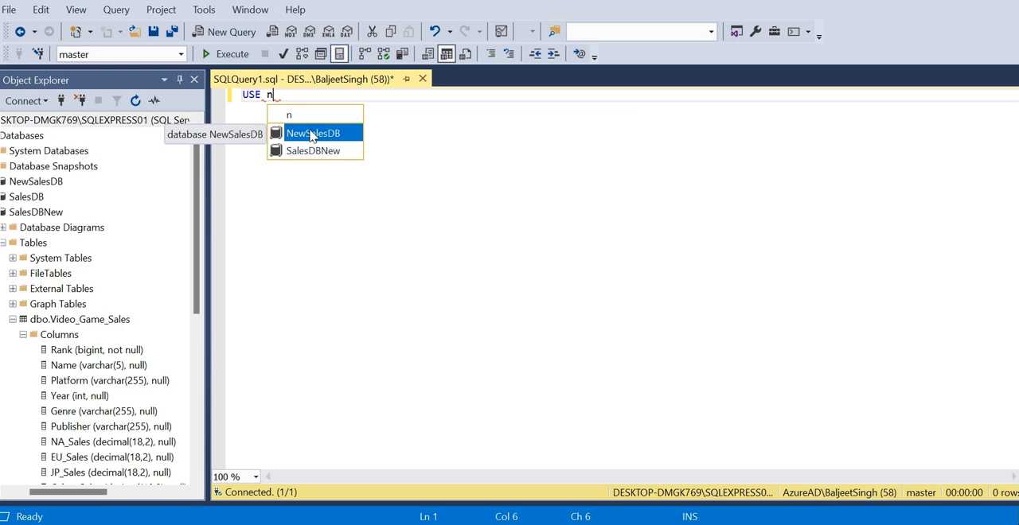
double_click(311, 151)
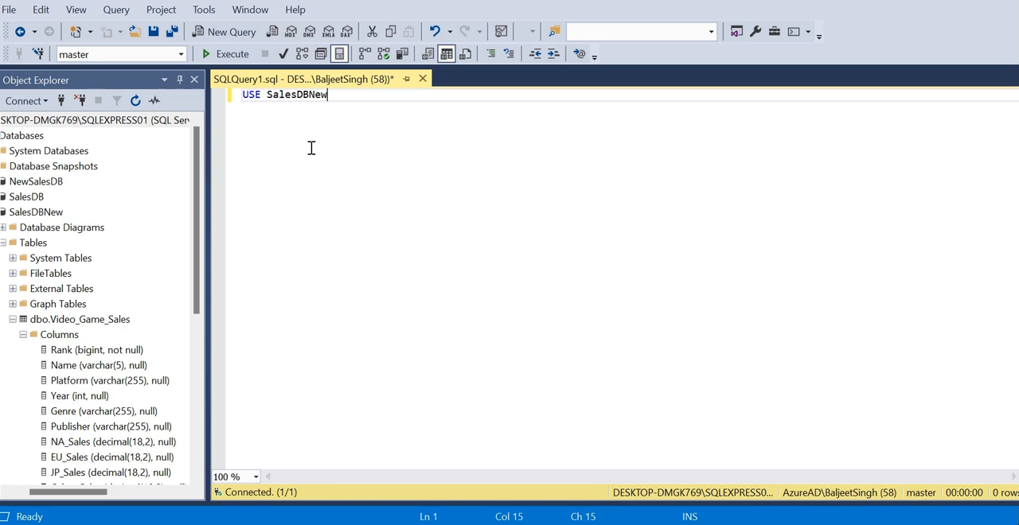
left_click(230, 54)
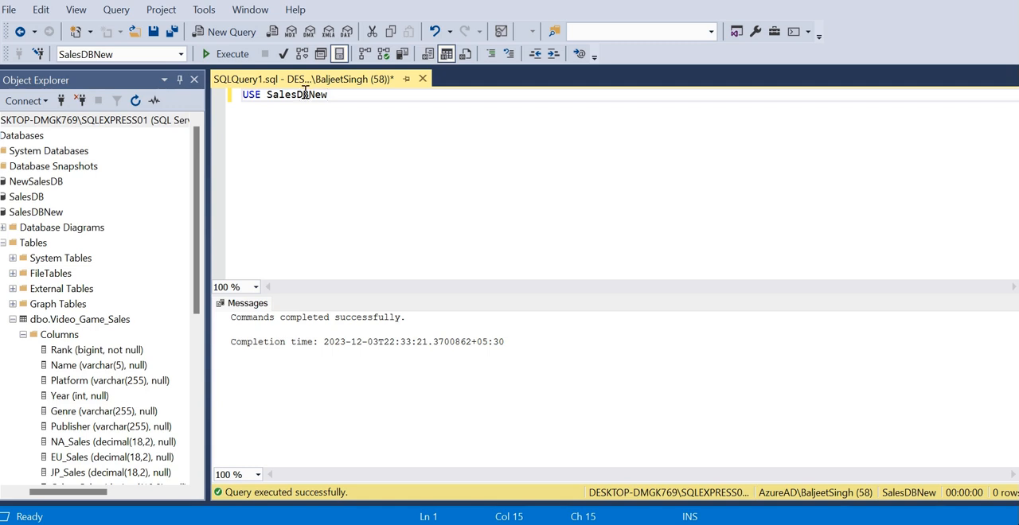
mouse_move(304, 89)
left_click(3, 170)
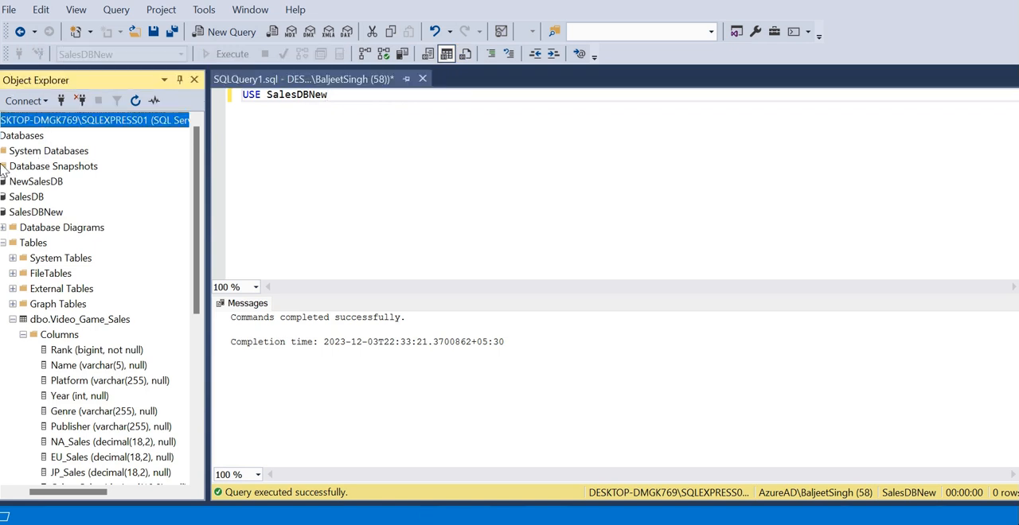
Step: Add SELECT * FROM DBO.Video_Game_Sales on a second line below the USE statement and execute the query
left_click(351, 100)
key("Return")
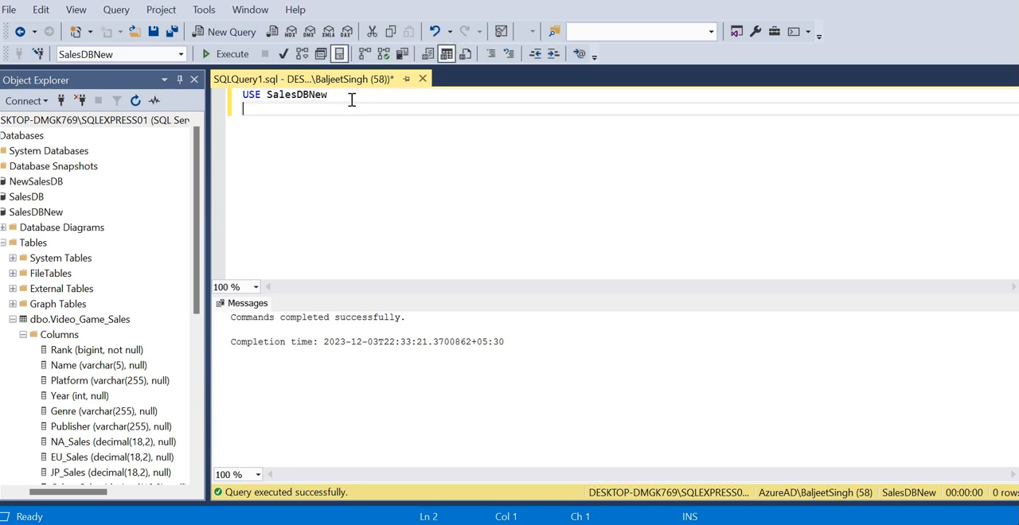
type("SELECT * FROM")
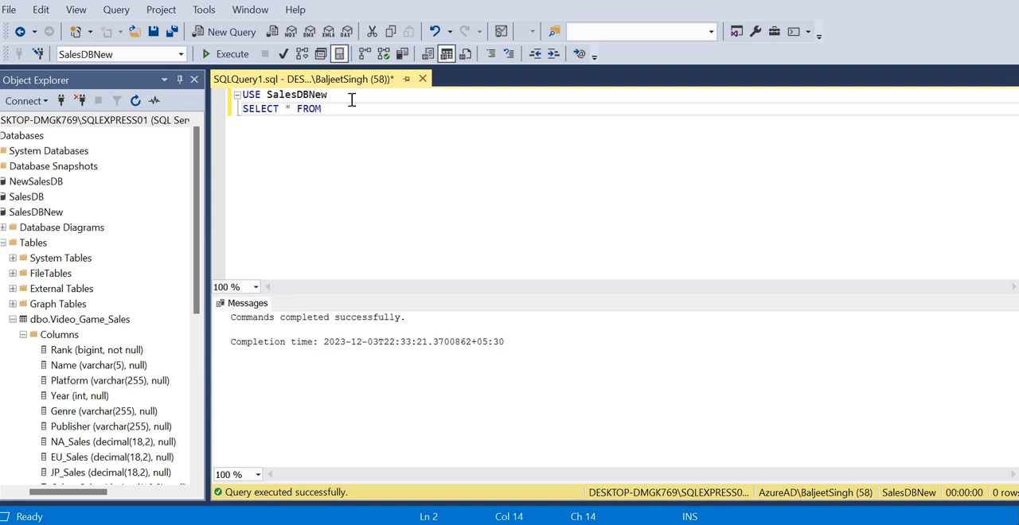
type(" DBO")
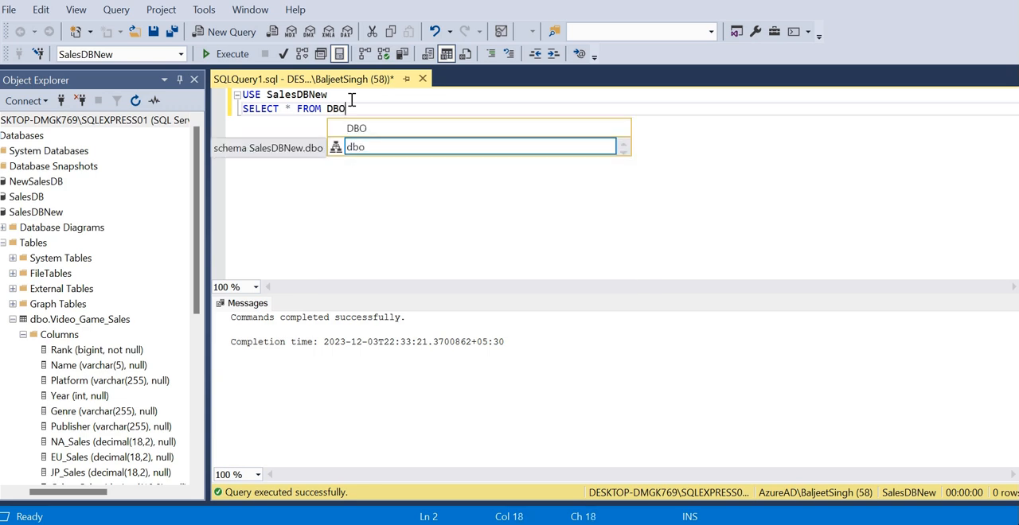
type(".Video")
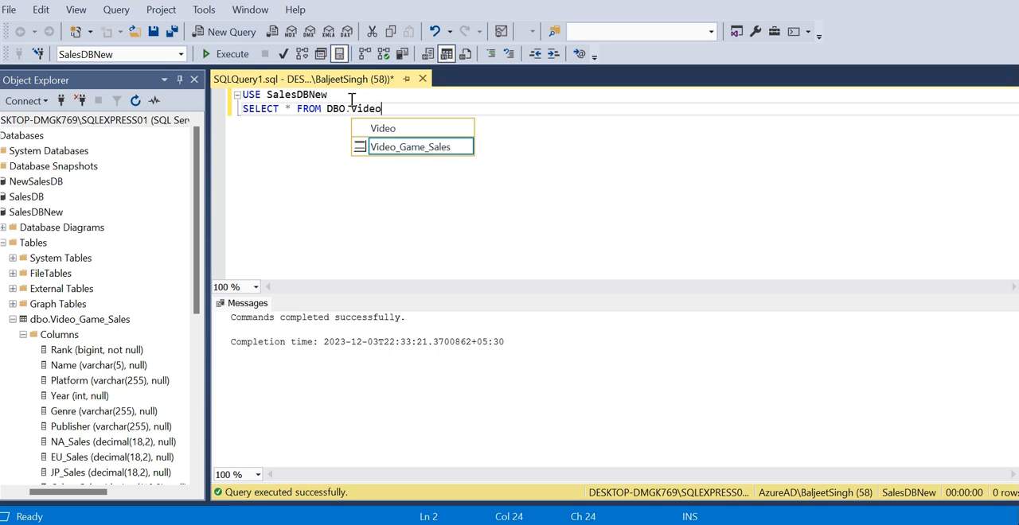
type("_")
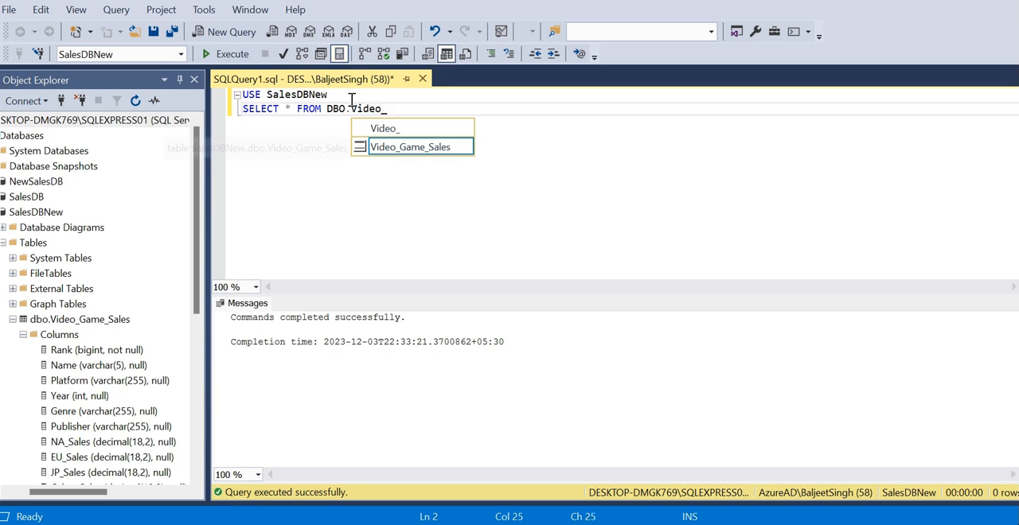
type("Game")
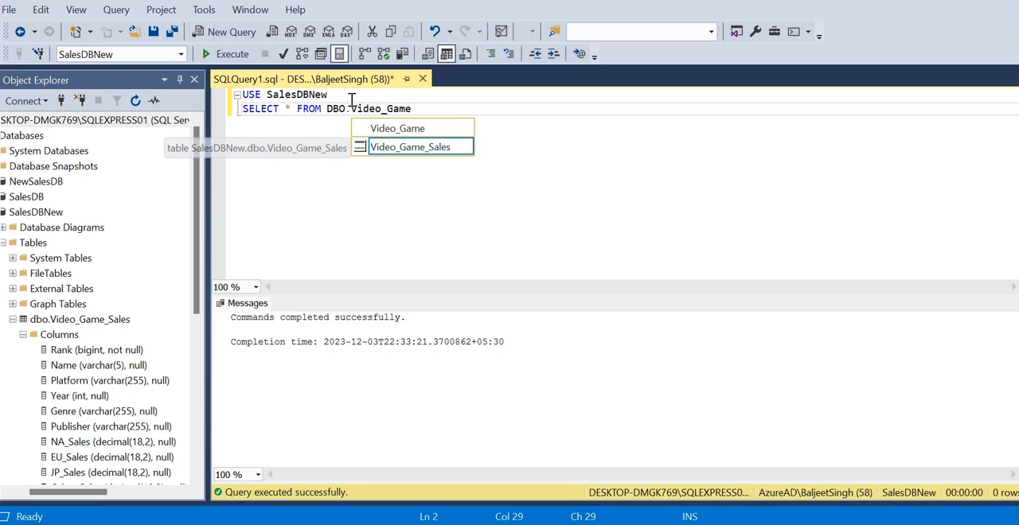
type("_S")
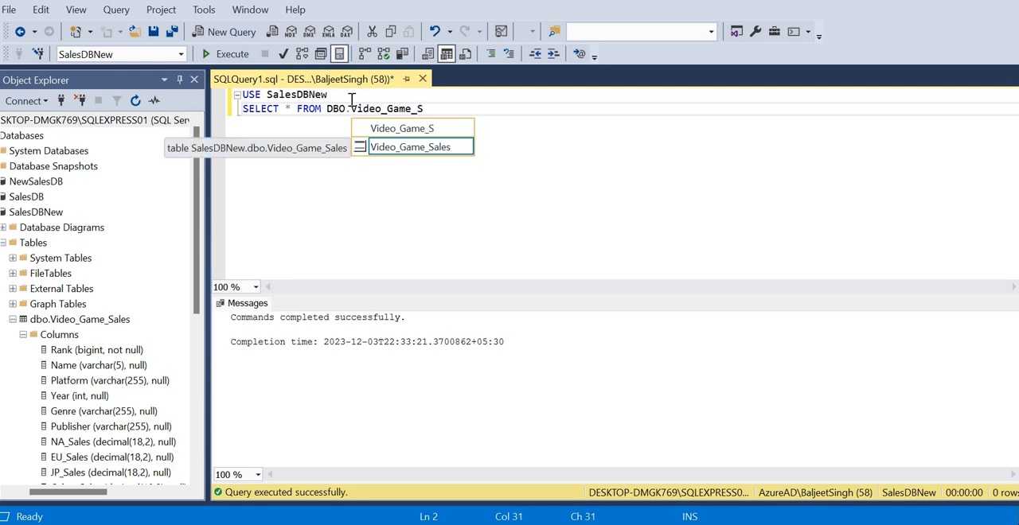
left_click(392, 157)
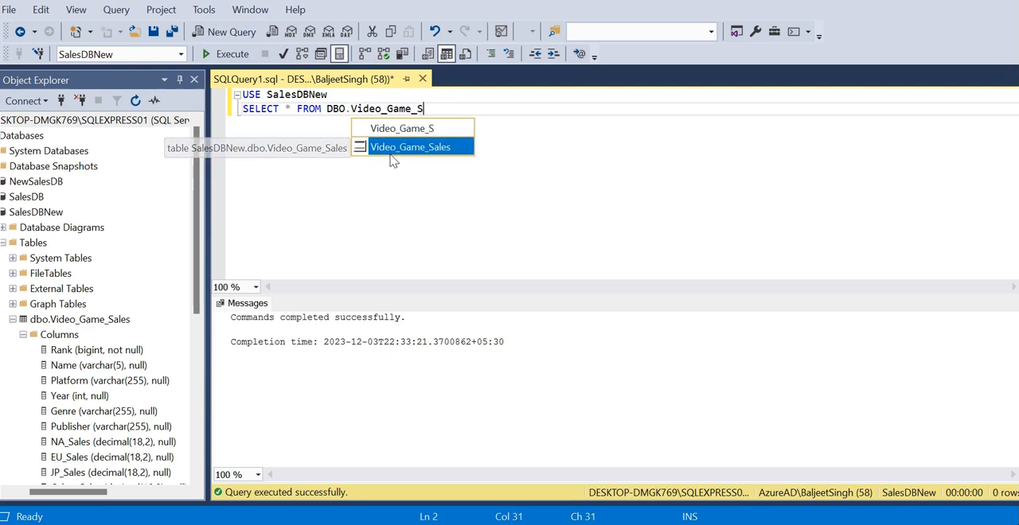
double_click(390, 148)
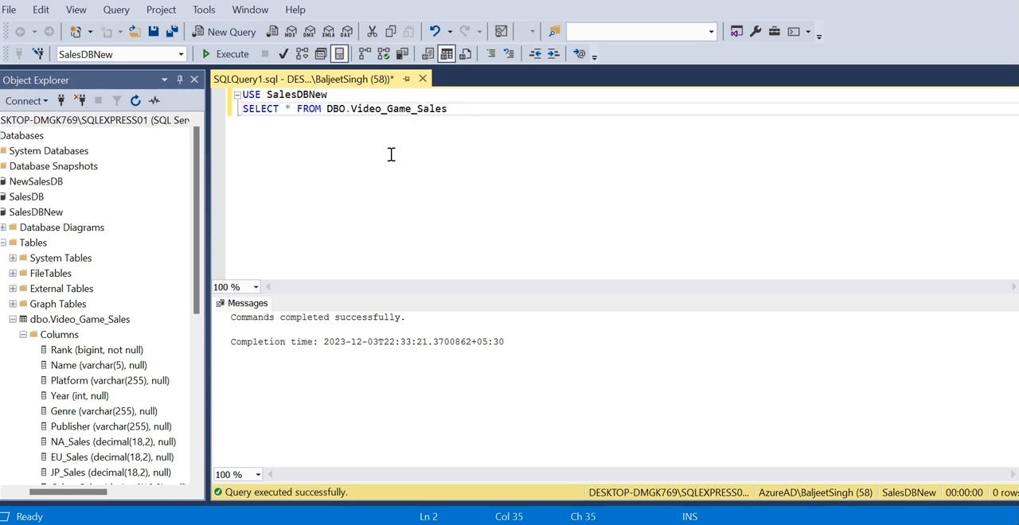
left_click(230, 54)
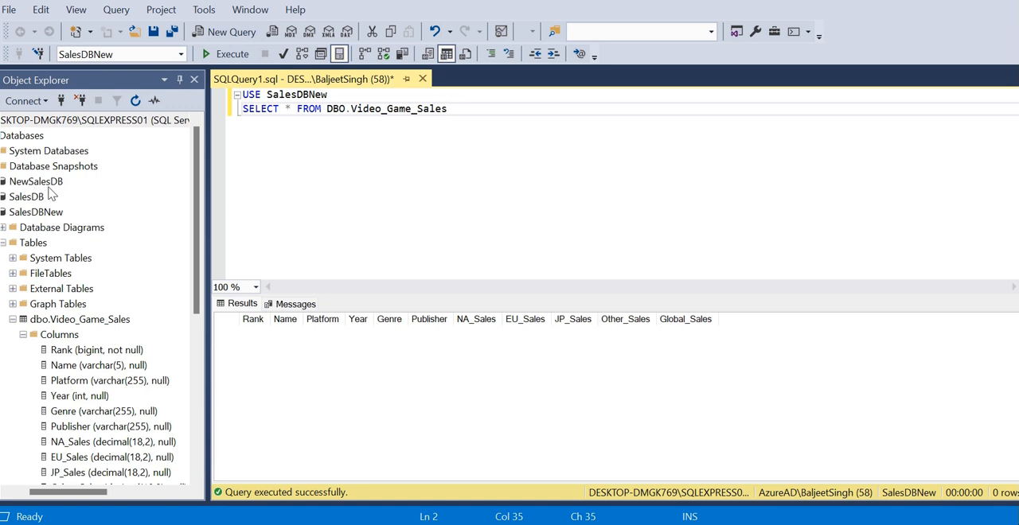
Step: Replace the database in the USE statement with NewSalesDB and execute the query again
left_click(329, 95)
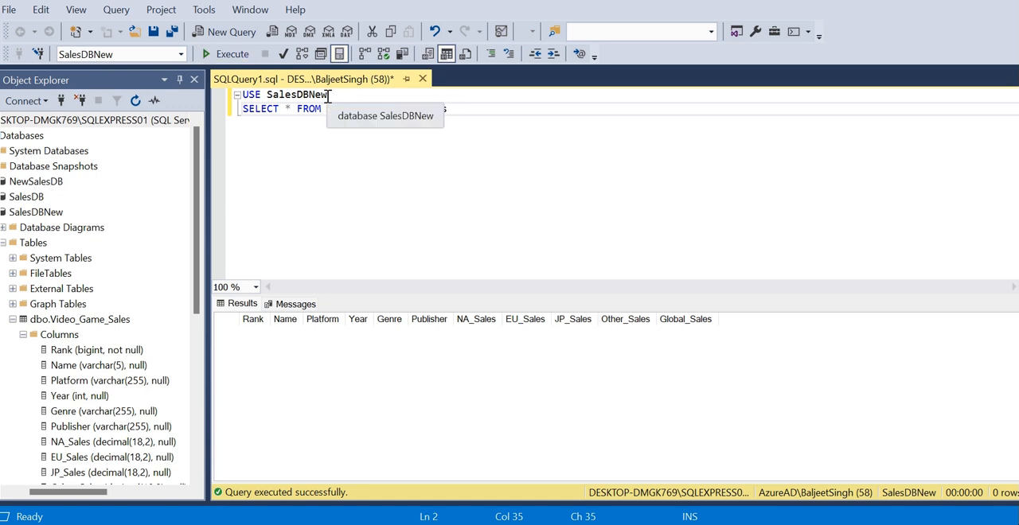
key("BackSpace")
key("BackSpace")
key("BackSpace")
key("BackSpace")
key("BackSpace")
key("BackSpace")
key("BackSpace")
key("BackSpace")
key("BackSpace")
key("BackSpace")
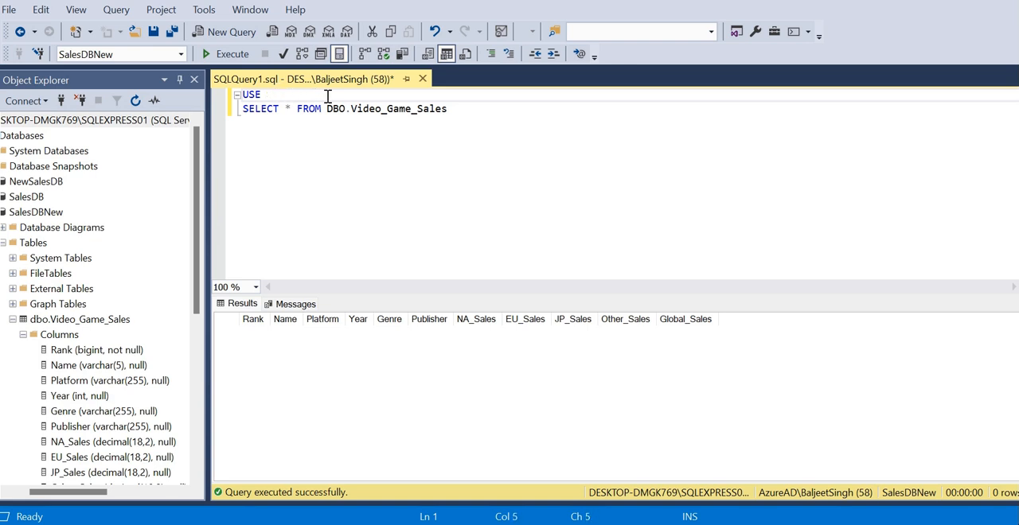
type("N")
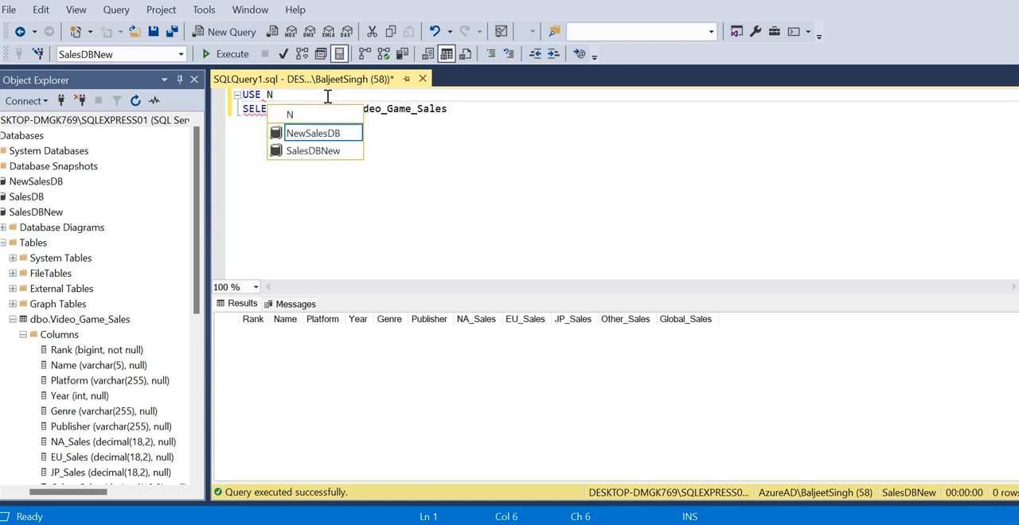
double_click(322, 137)
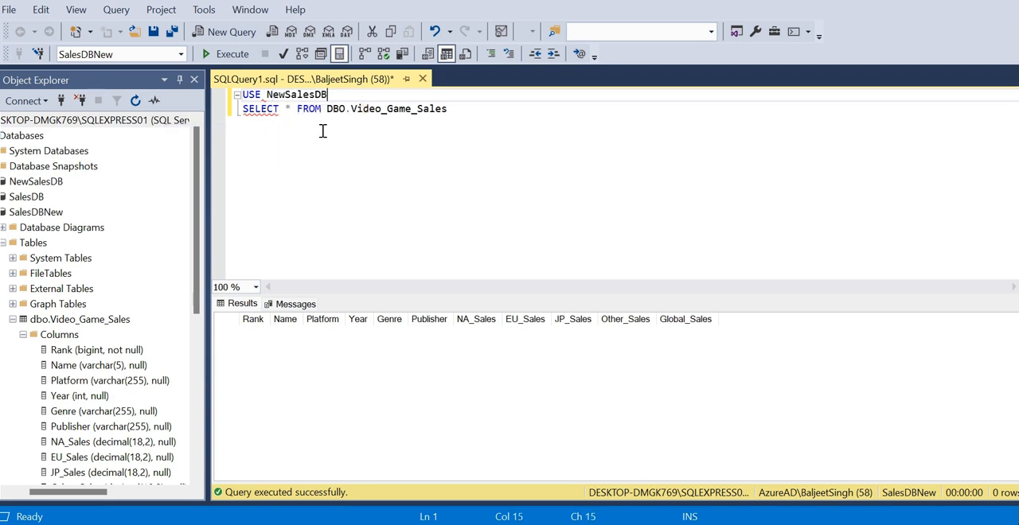
left_click(241, 61)
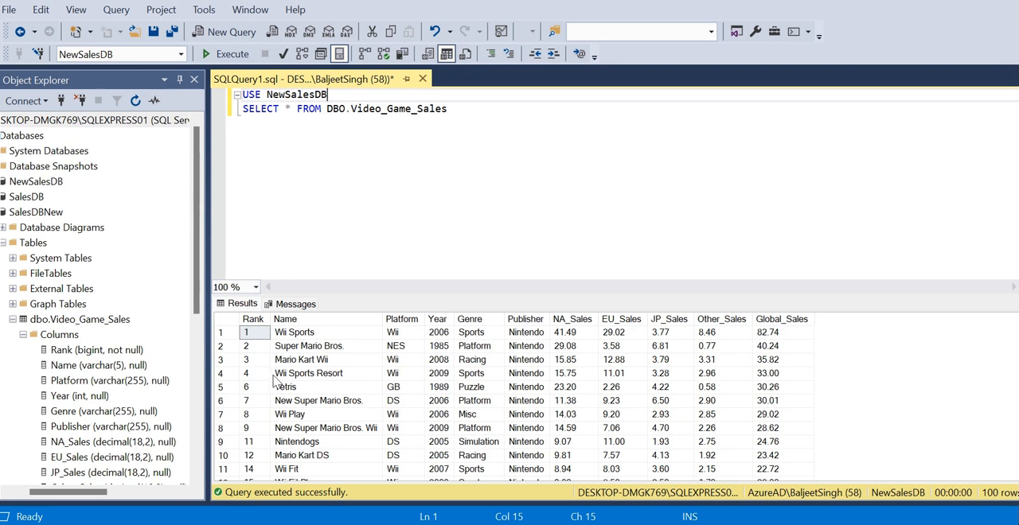
Step: Open the Rank column of SalesDBNew's dbo.Video_Game_Sales table for modification to view the table's column data types
left_click(196, 481)
scroll(196, 481, "down", 1)
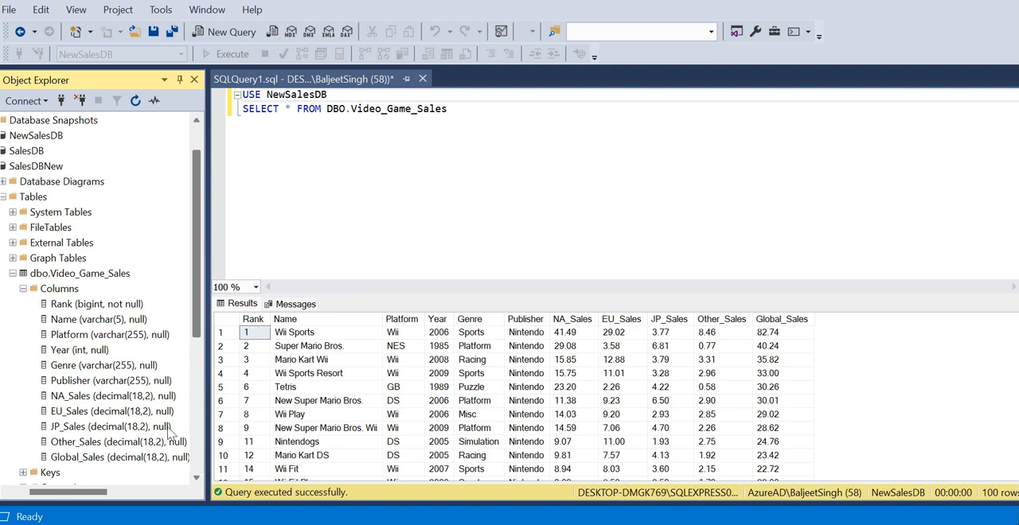
left_click(106, 309)
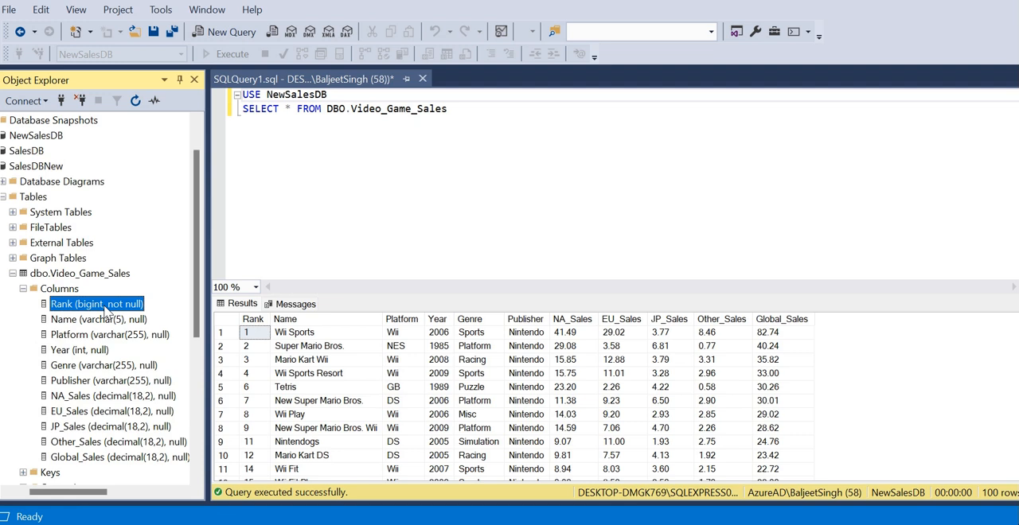
right_click(106, 311)
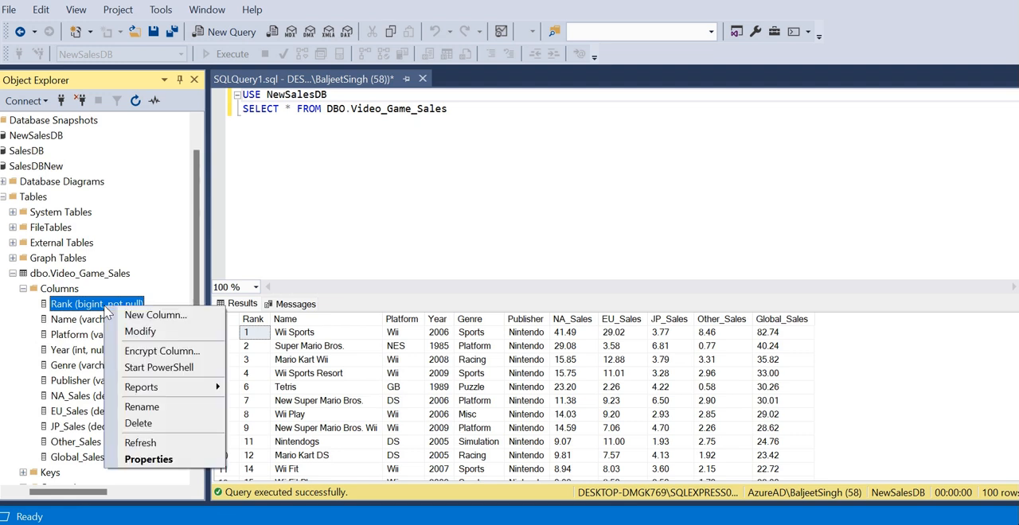
left_click(139, 332)
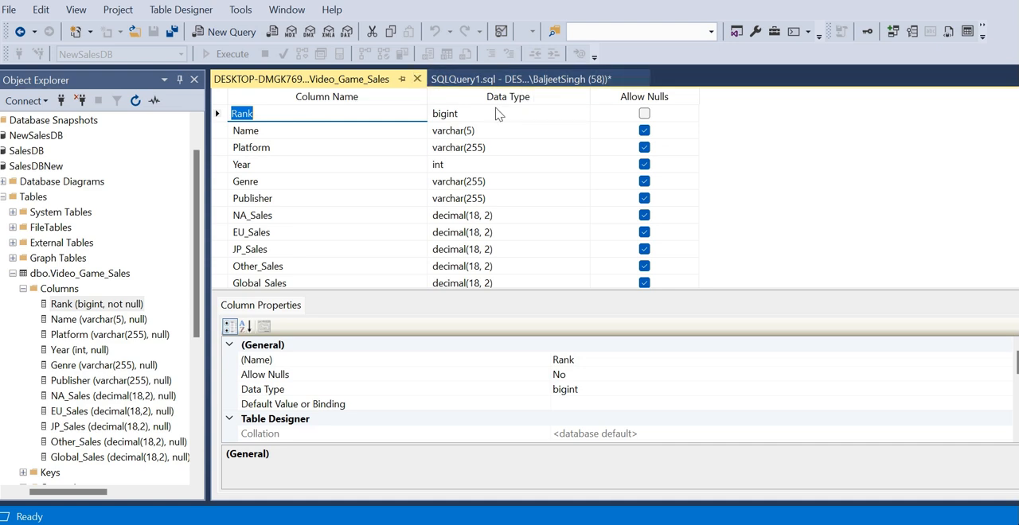
Step: Return to the SQLQuery1.sql results and look through the game names from Super Mario Bros. to Tetris
left_click(562, 79)
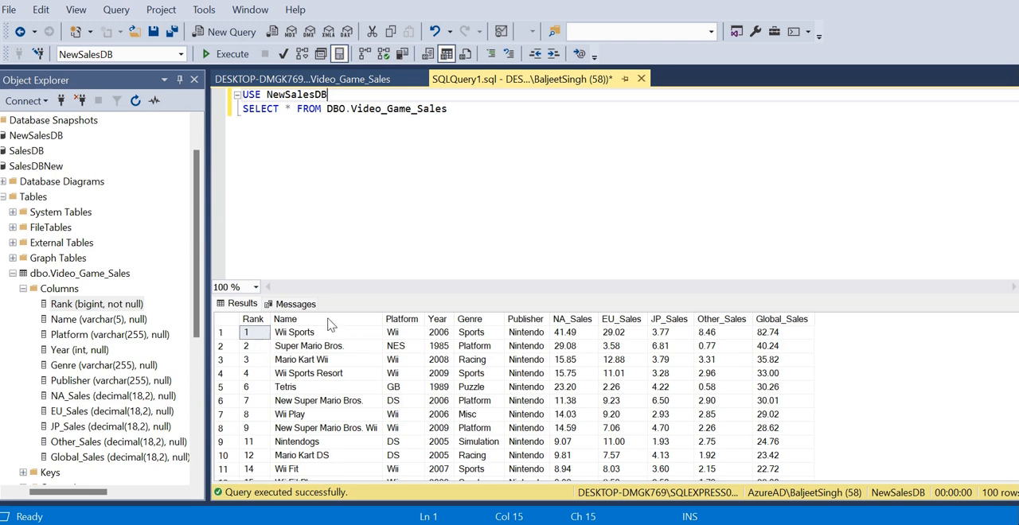
left_click(318, 345)
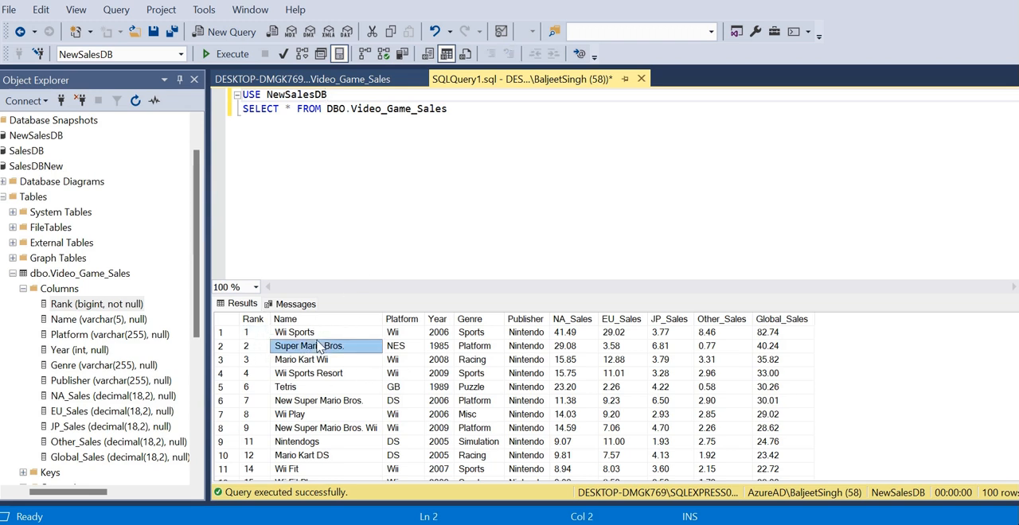
key("Down")
key("Down")
key("Down")
key("Down")
key("Down")
key("Down")
key("Down")
key("Down")
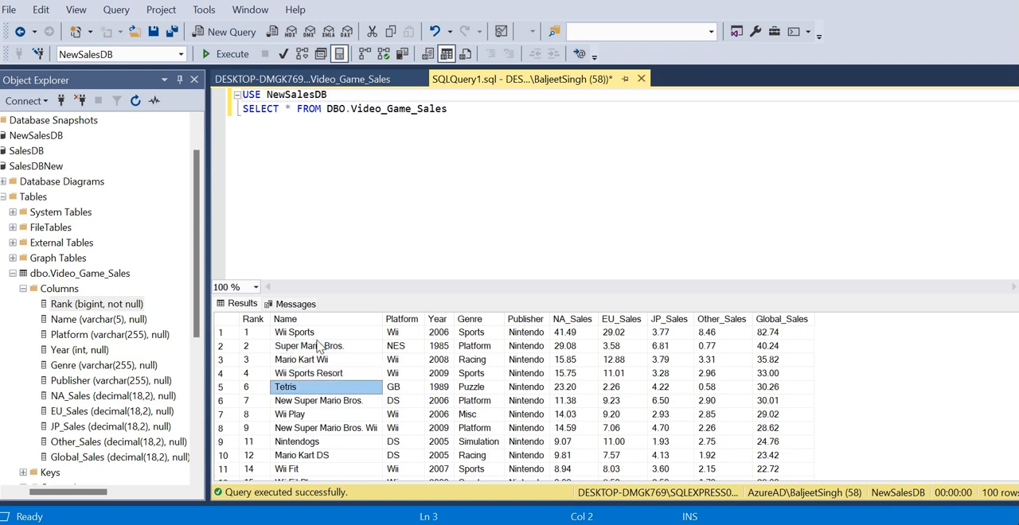
Step: Look through the remaining game names in the NewSalesDB query results down to the last row
key("Down")
key("Down")
key("Down")
key("Down")
key("Down")
key("Down")
key("Down")
key("Down")
key("Down")
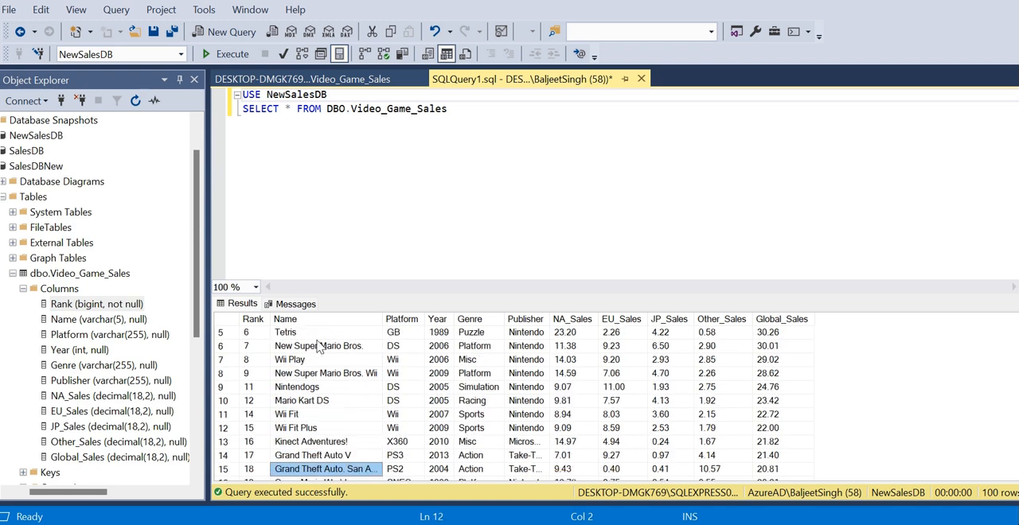
key("Down")
key("Down")
key("Down")
key("Down")
key("Down")
key("Down")
key("Down")
key("Down")
key("Down")
key("Down")
key("Down")
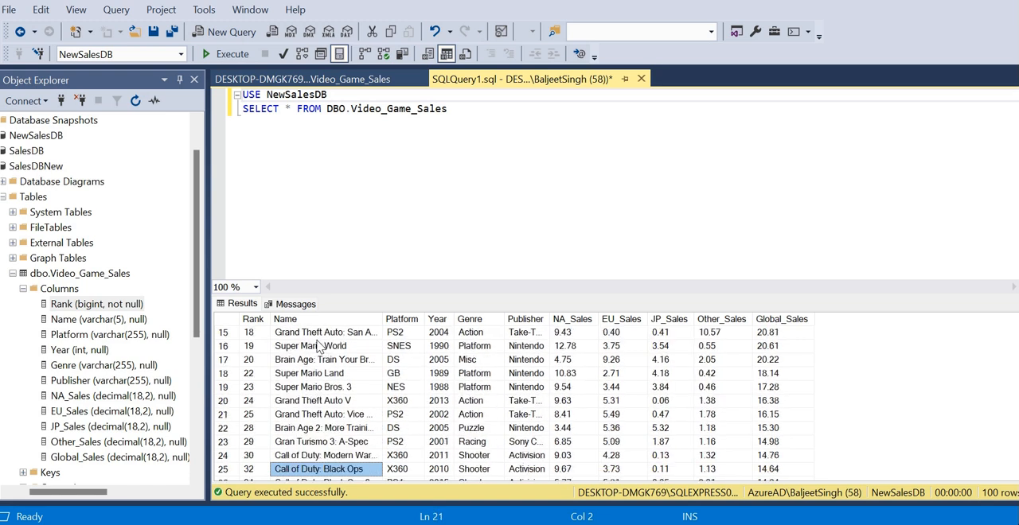
key("Down")
key("Down")
key("Down")
key("Down")
key("Down")
key("Down")
key("Down")
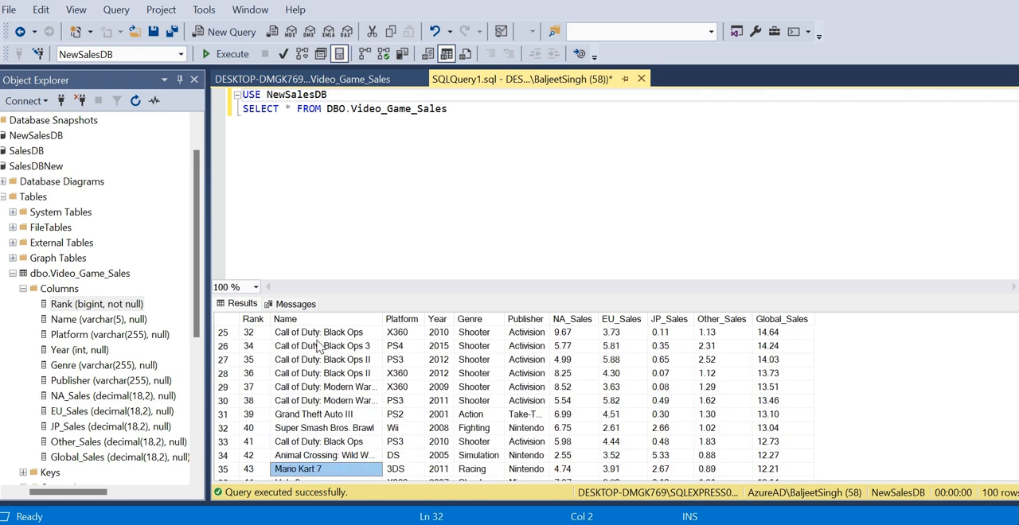
key("Down")
key("Down")
key("Down")
key("Down")
key("Down")
key("Down")
key("Down")
key("Down")
key("Down")
key("Down")
key("Down")
key("Down")
key("Down")
key("Down")
key("Down")
key("Down")
key("Down")
key("Down")
key("Down")
key("Down")
key("Down")
key("Down")
key("Down")
key("Down")
key("Down")
key("Down")
key("Down")
key("Down")
key("Down")
key("Down")
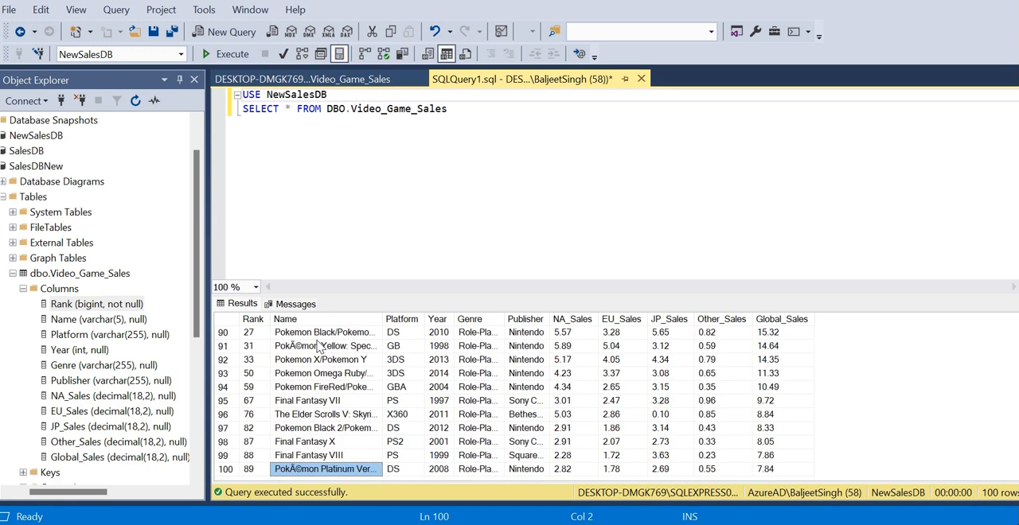
Step: Go back up through the game names in the results to Wii Sports in the first row
key("Up")
key("Up")
key("Up")
key("Up")
key("Up")
key("Up")
key("Up")
key("Up")
key("Up")
key("Up")
key("Up")
key("Up")
key("Up")
key("Up")
key("Up")
key("Up")
key("Up")
key("Up")
key("Up")
key("Up")
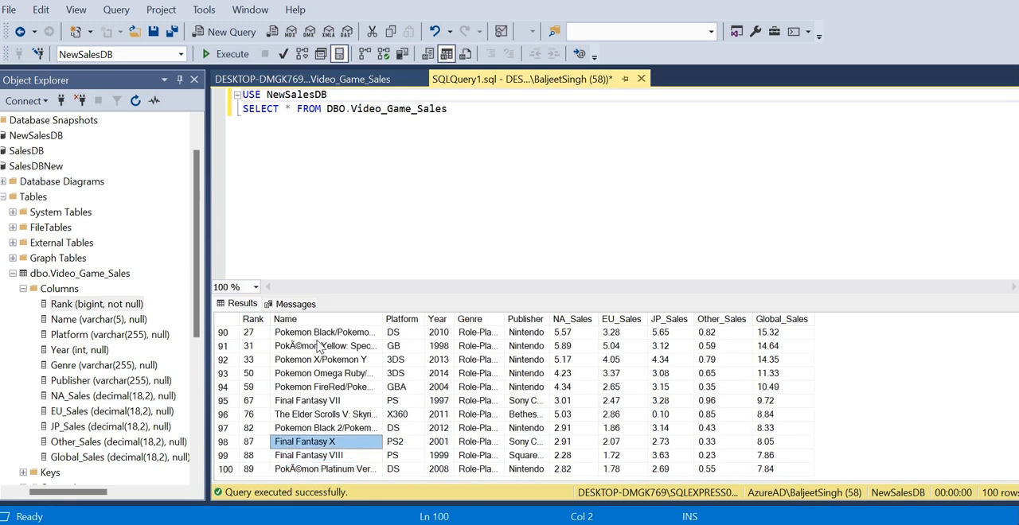
key("Up")
key("Up")
key("Up")
key("Up")
key("Up")
key("Up")
key("Up")
key("Up")
key("Up")
key("Up")
key("Up")
key("Up")
key("Up")
key("Up")
key("Up")
key("Up")
key("Up")
key("Up")
key("Up")
key("Up")
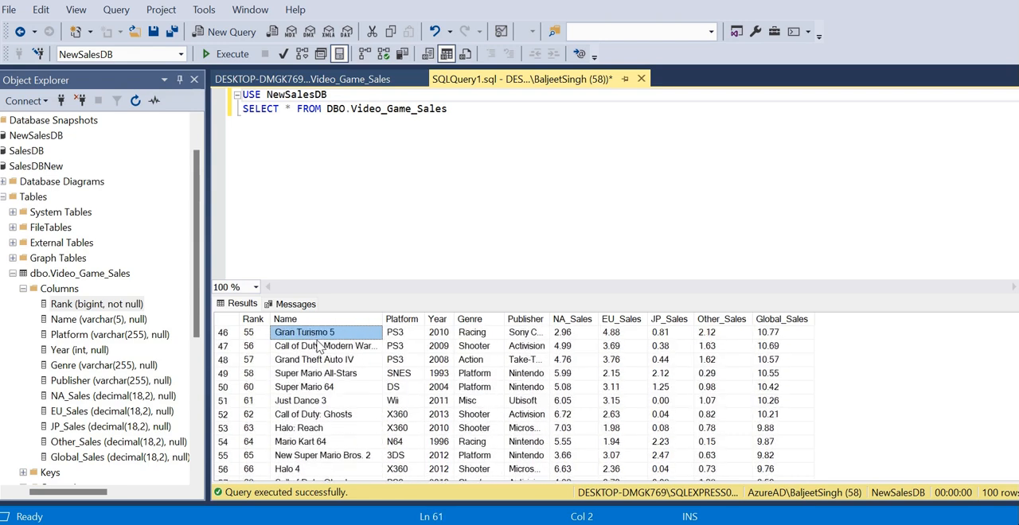
key("Up")
key("Up")
key("Up")
key("Up")
key("Up")
key("Up")
key("Up")
key("Up")
key("Up")
key("Up")
key("Up")
key("Up")
key("Up")
key("Up")
key("Up")
key("Up")
key("Up")
key("Up")
key("Up")
key("Up")
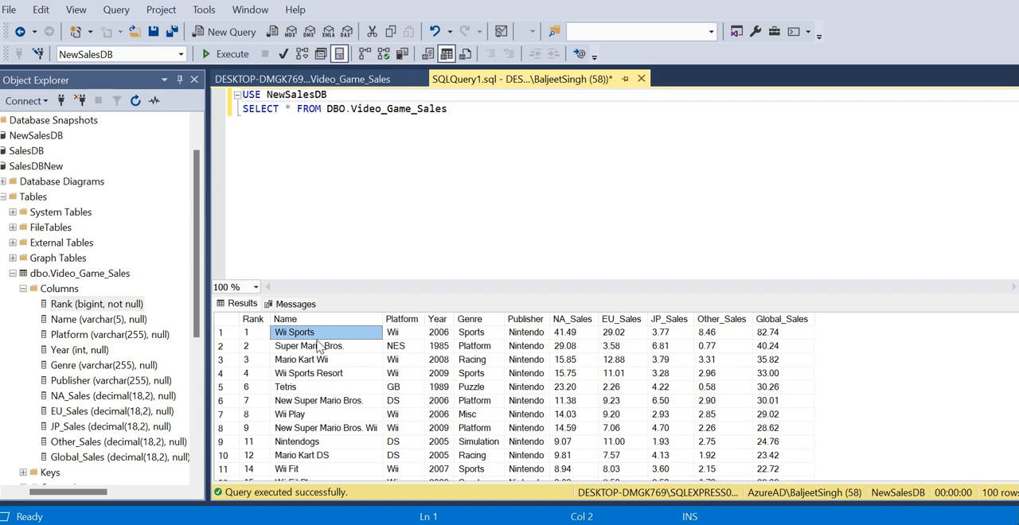
Step: Begin a third query line below the SELECT statement with WHERE in capitals followed by the Genre column
left_click(483, 114)
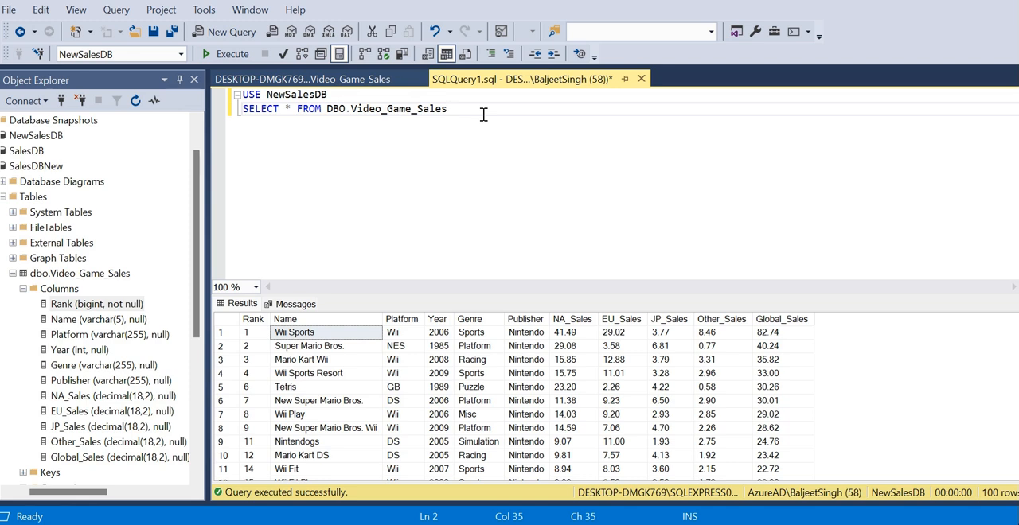
key("Return")
type("where")
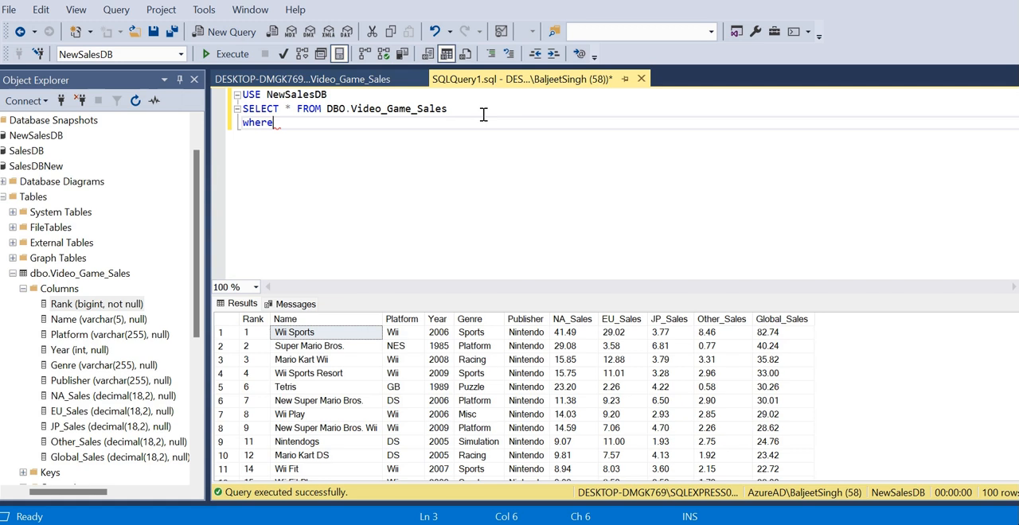
key("BackSpace")
key("BackSpace")
key("BackSpace")
key("BackSpace")
key("BackSpace")
type("WHERE Ge")
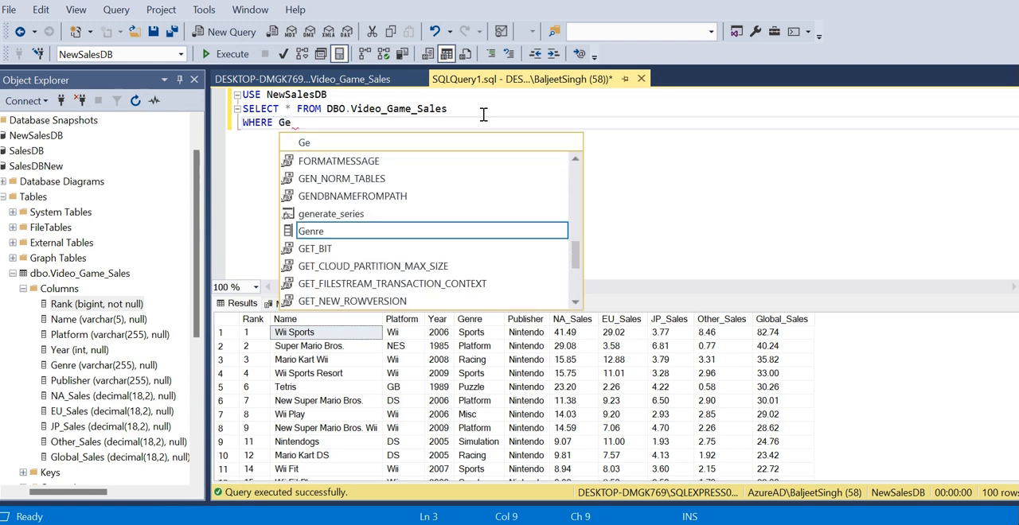
type("nre")
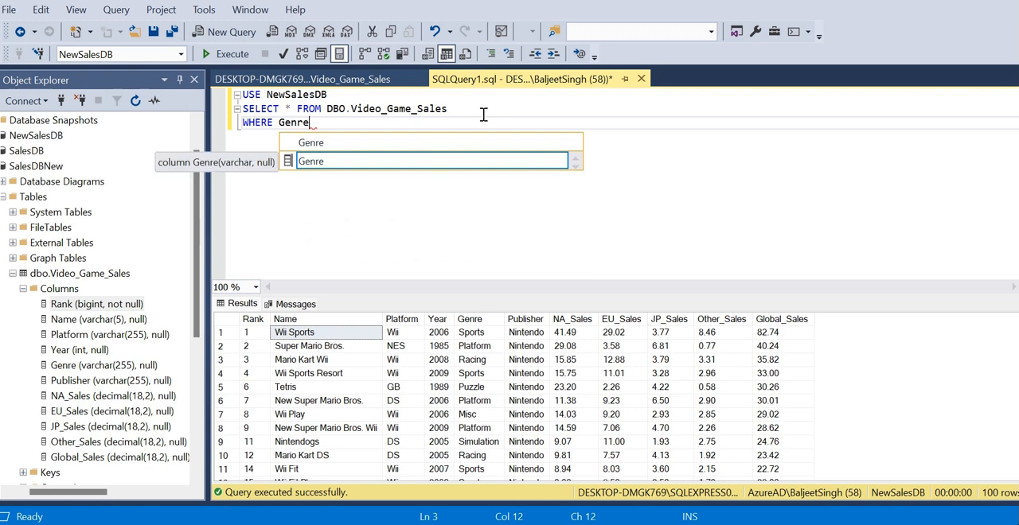
type(" ='")
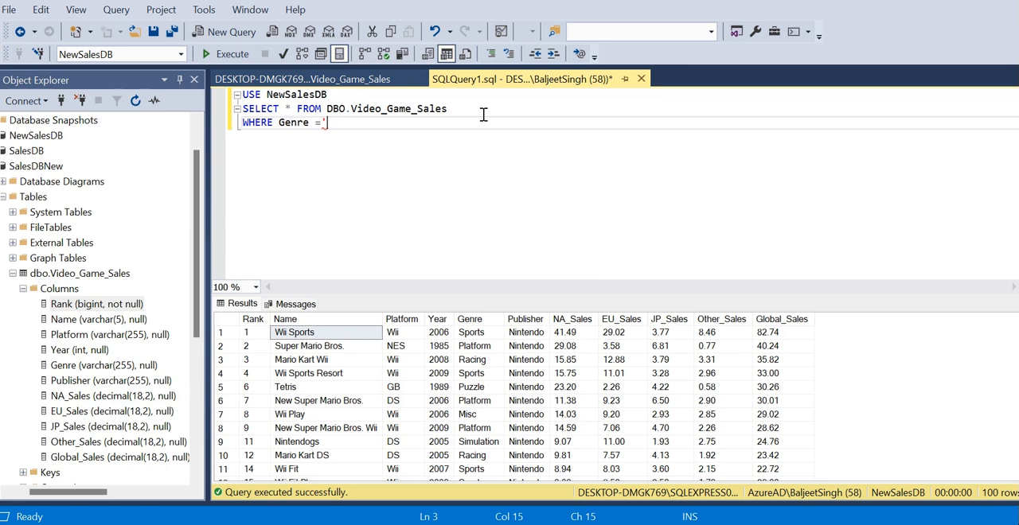
Step: Complete the WHERE condition as Genre ='Adventure'; with single quotes and execute the query
key("BackSpace")
type("\"")
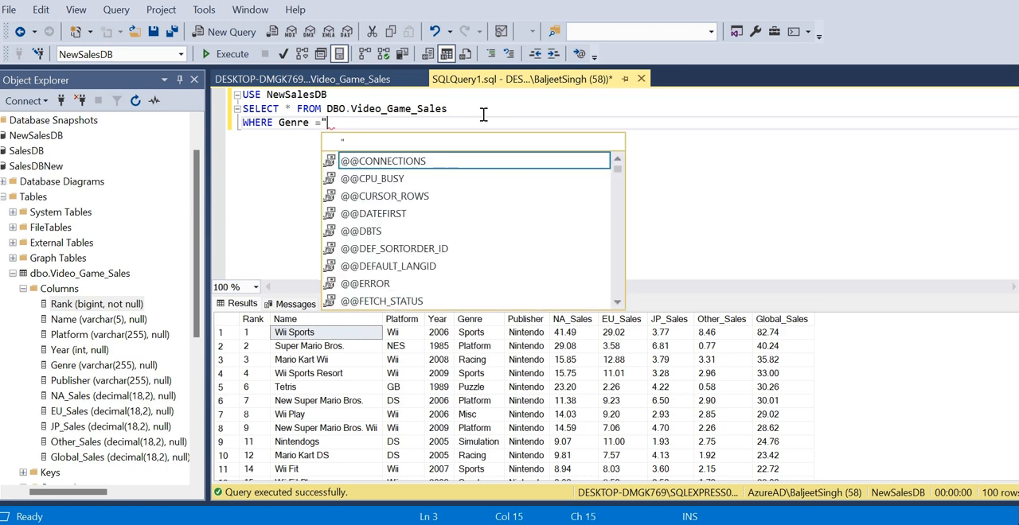
key("BackSpace")
type("'")
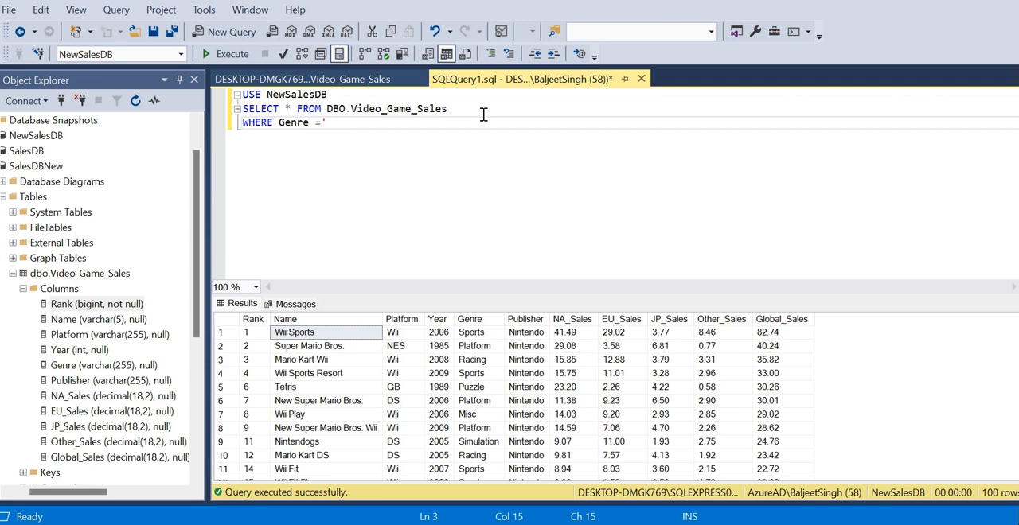
type("Adventure';")
left_click(213, 59)
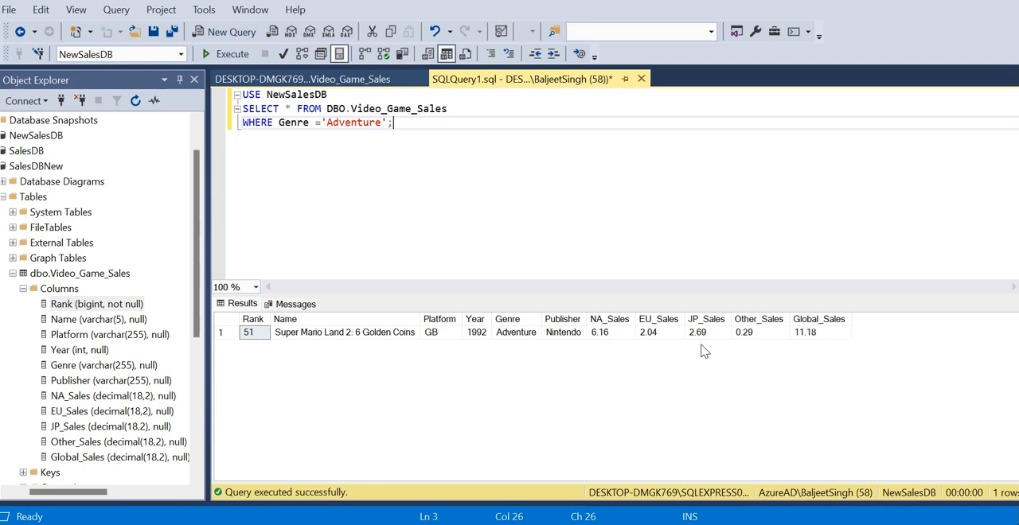
key("Return")
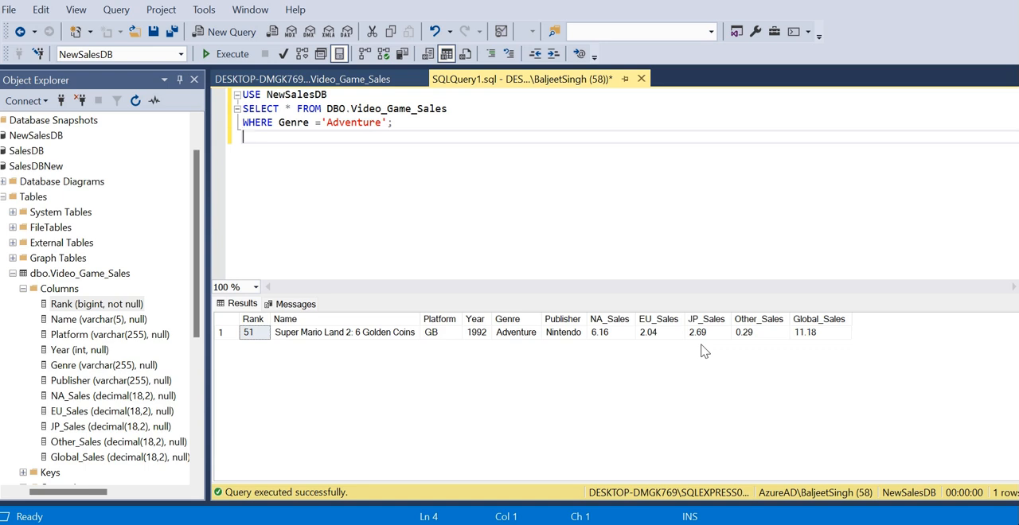
type("SELECT@@")
key("Left")
key("Left")
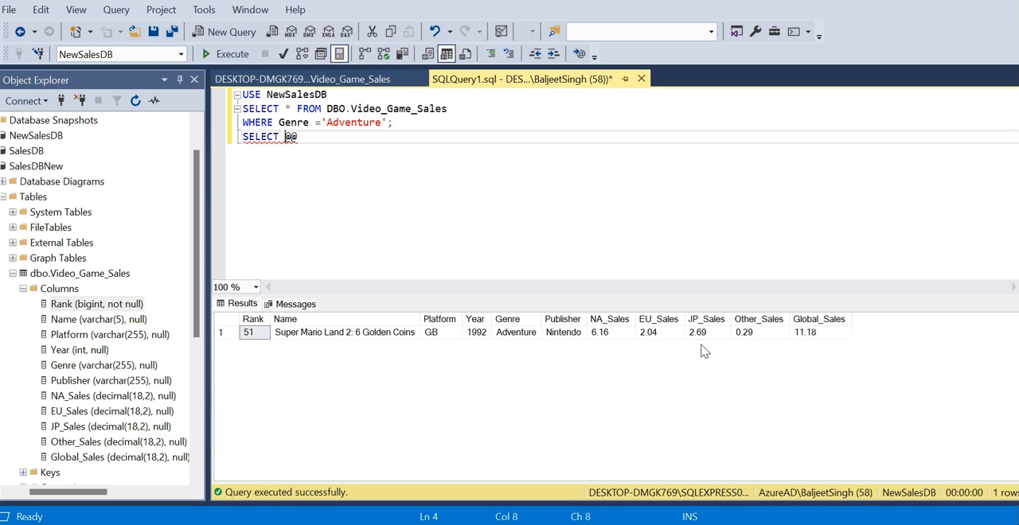
key("End")
type("SERVER")
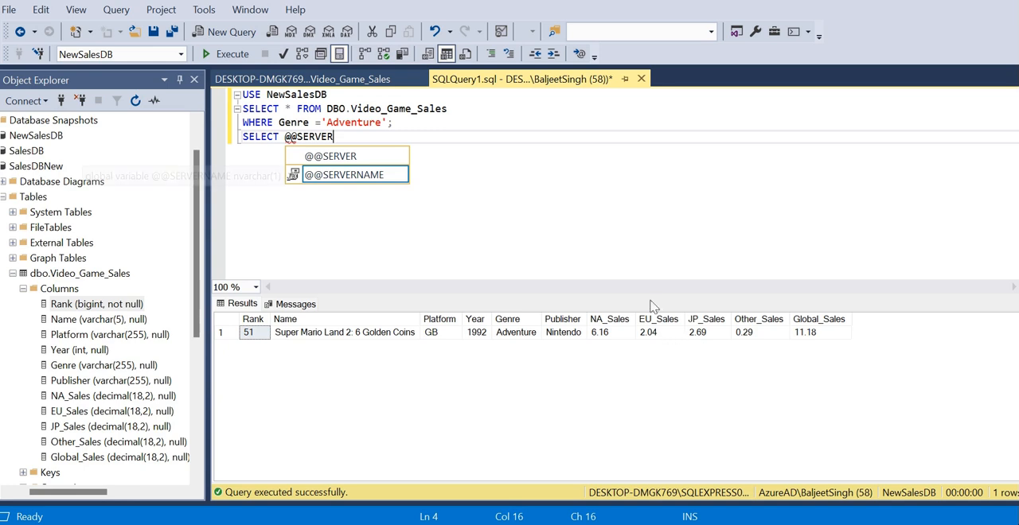
left_click(342, 175)
double_click(341, 175)
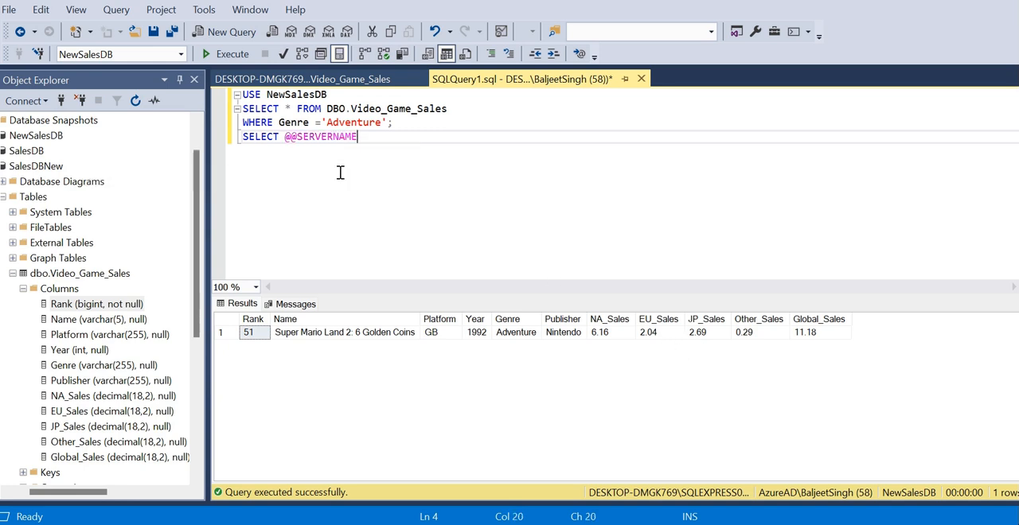
left_click(226, 54)
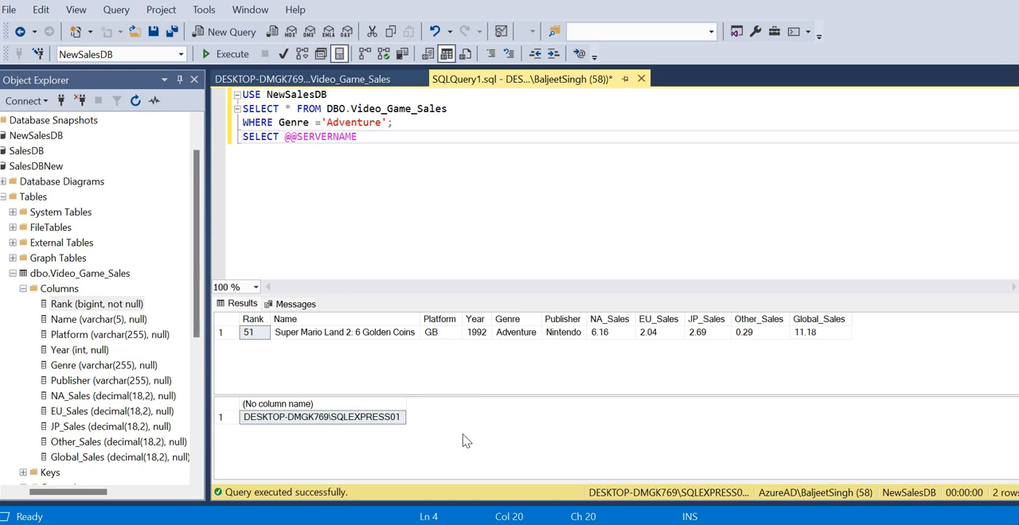
Step: Copy the server name from the second result grid and switch to the Power_bi_report1 window in Power BI Desktop
right_click(341, 420)
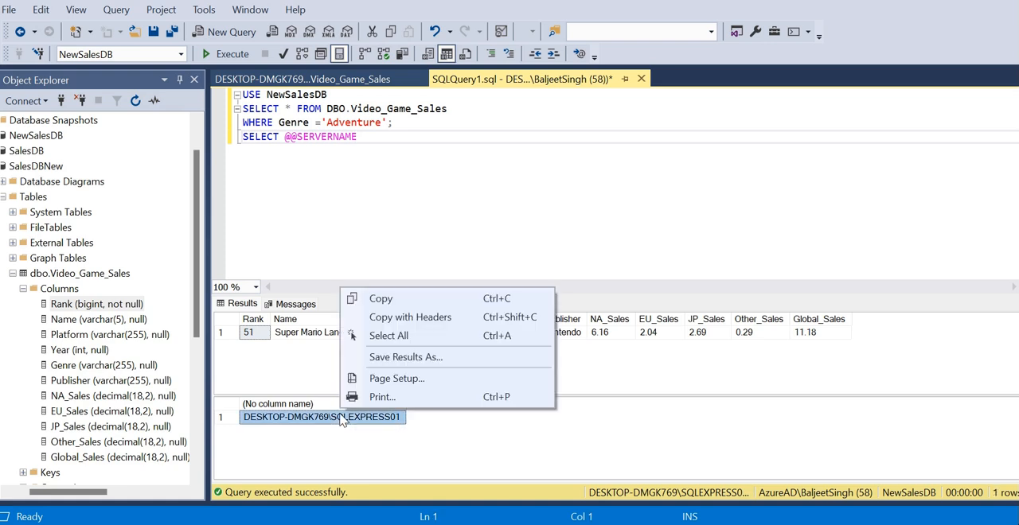
left_click(376, 297)
mouse_move(713, 492)
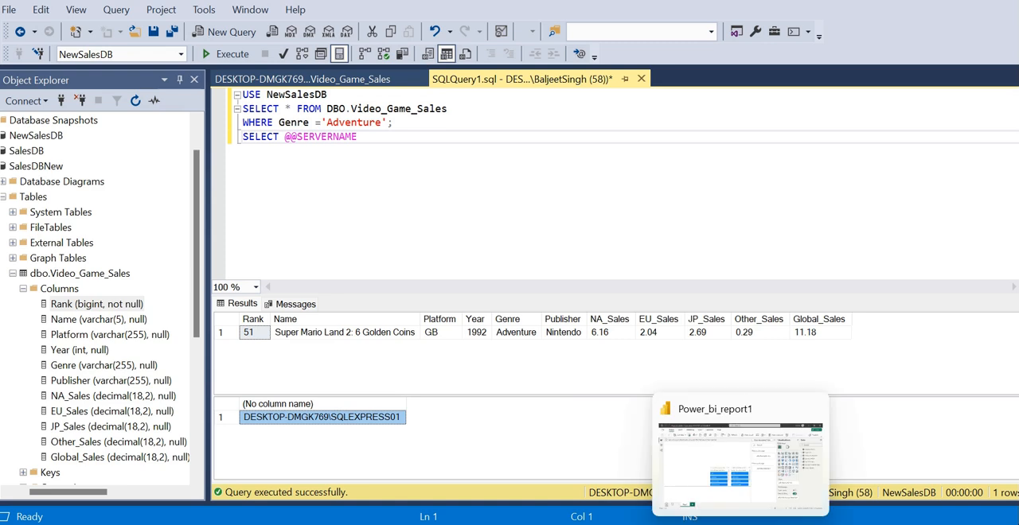
left_click(713, 464)
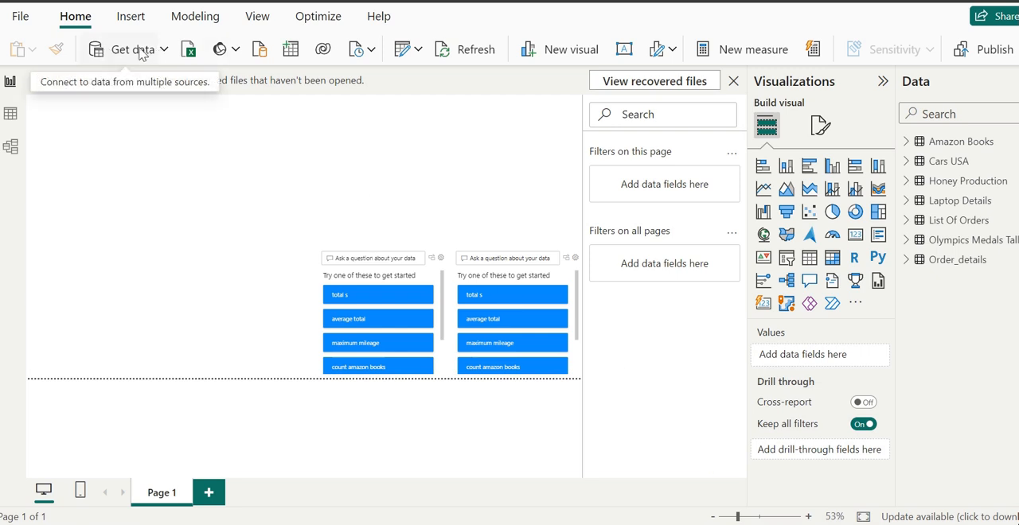
Step: Start a SQL Server database import with the copied server name DESKTOP-DMGK769\SQLEXPRESS01 and NewSalesDB as the database
left_click(259, 51)
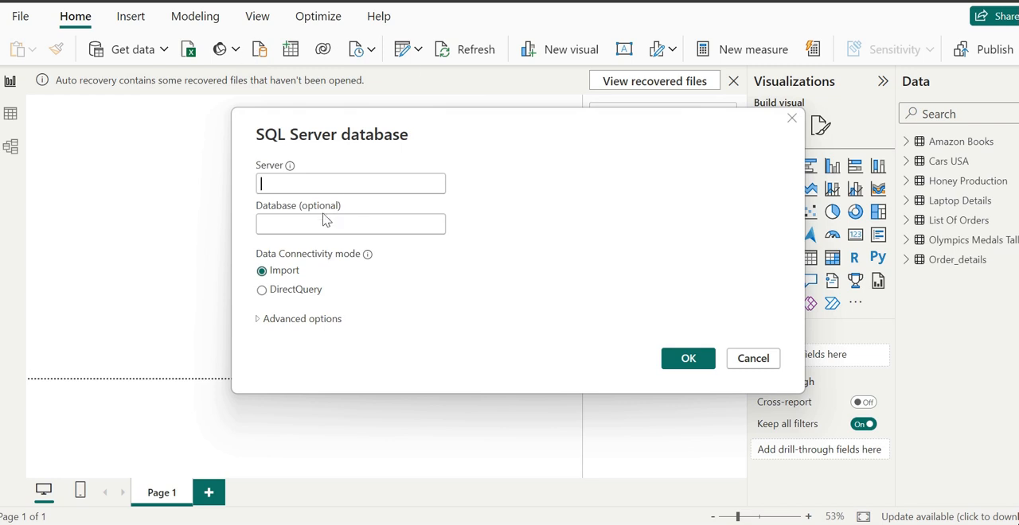
left_click(294, 184)
key("ctrl+v")
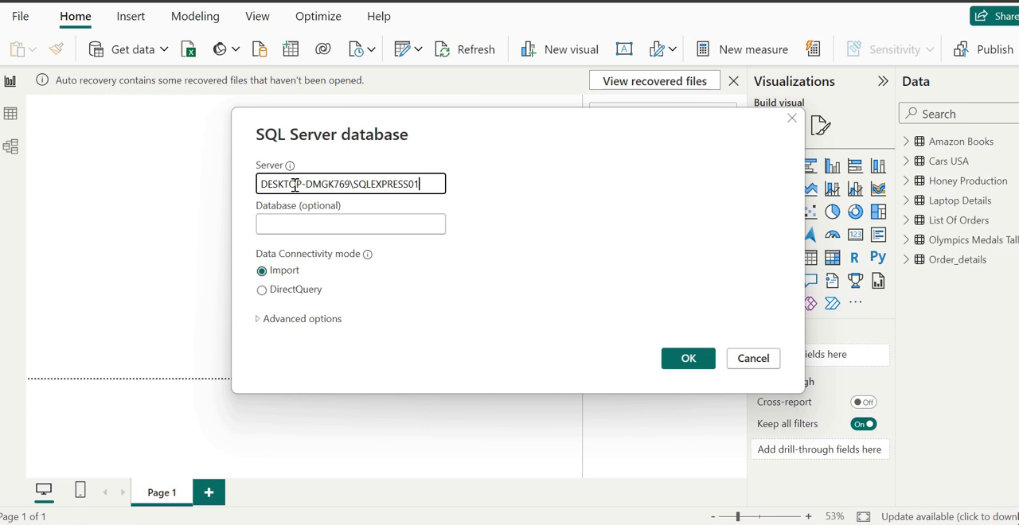
left_click(292, 221)
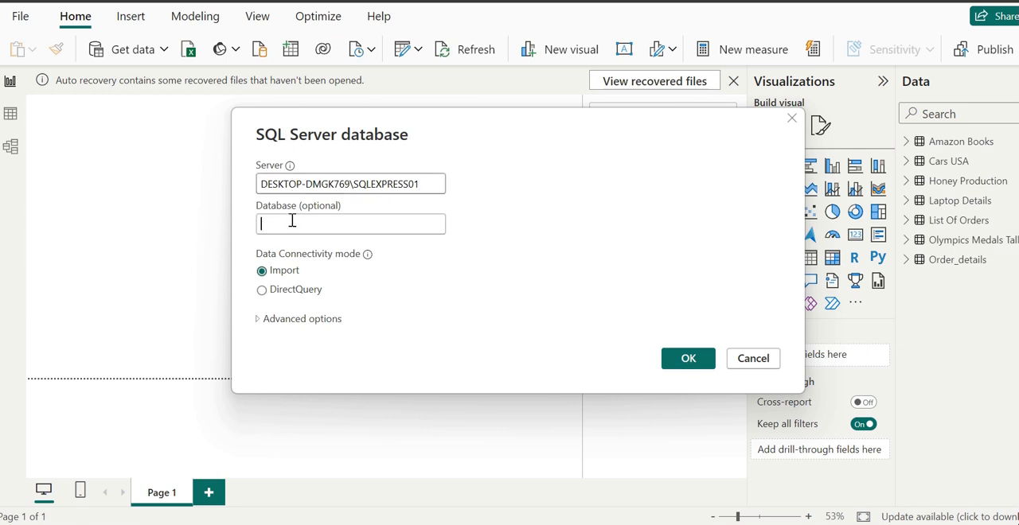
type("New")
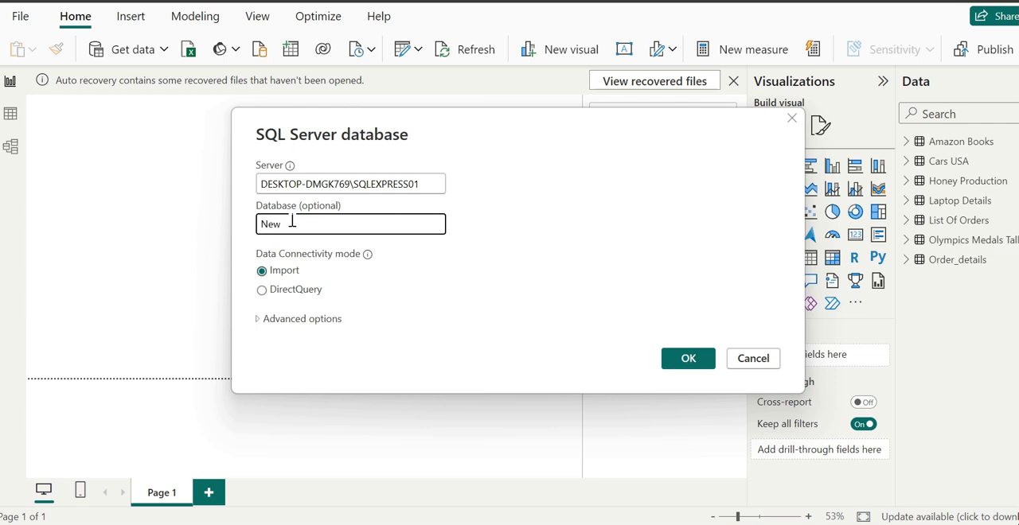
type("SalesDB")
Step: Set the data connectivity mode to DirectQuery, check the advanced options without changing them, and connect to the database
left_click(262, 290)
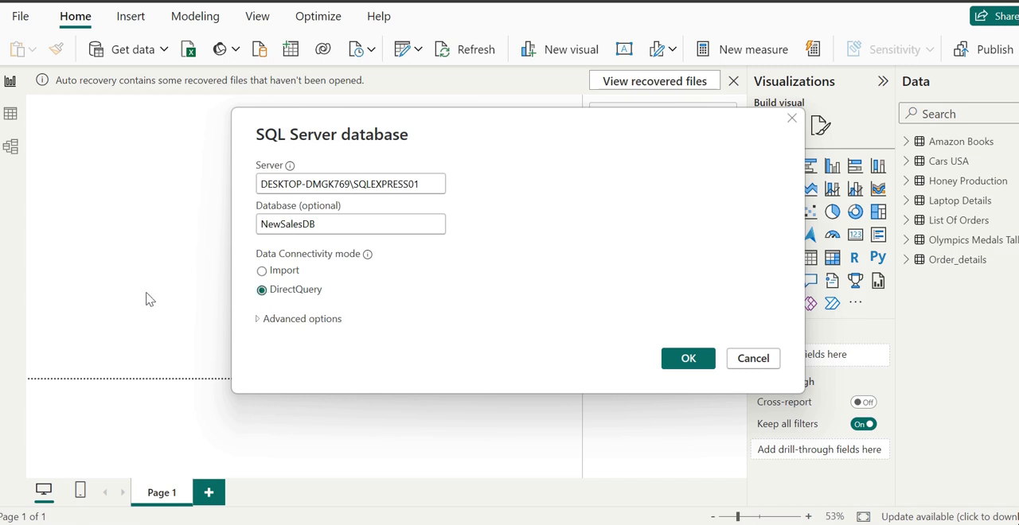
left_click(264, 322)
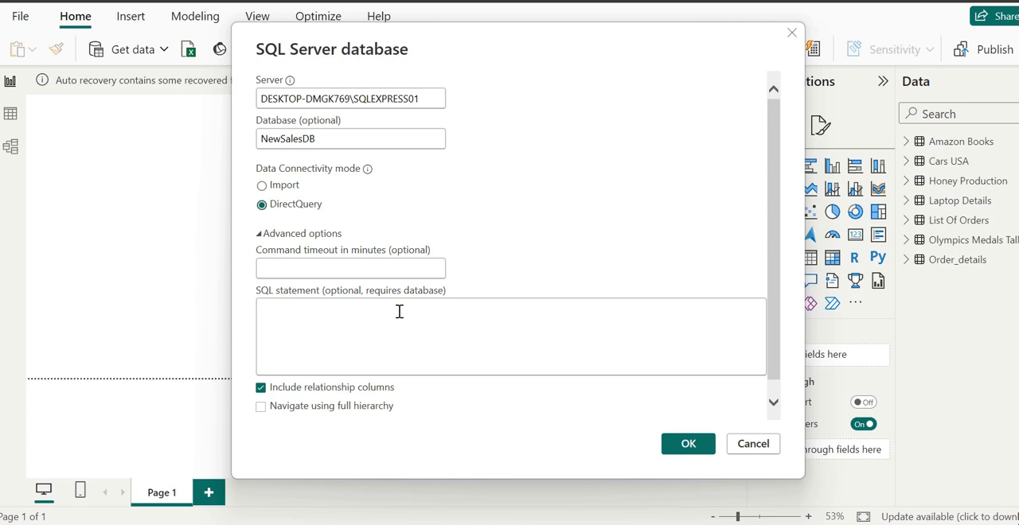
left_click(261, 236)
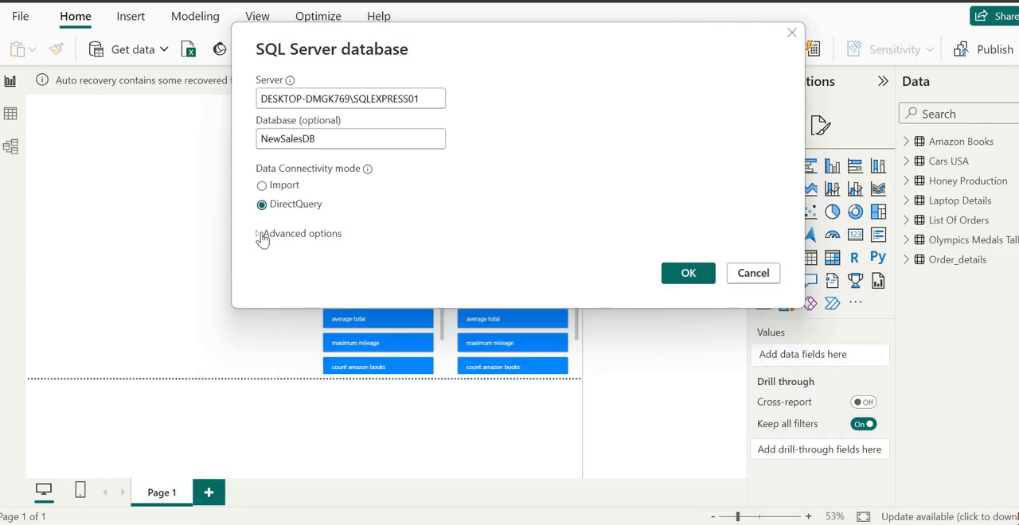
left_click(683, 282)
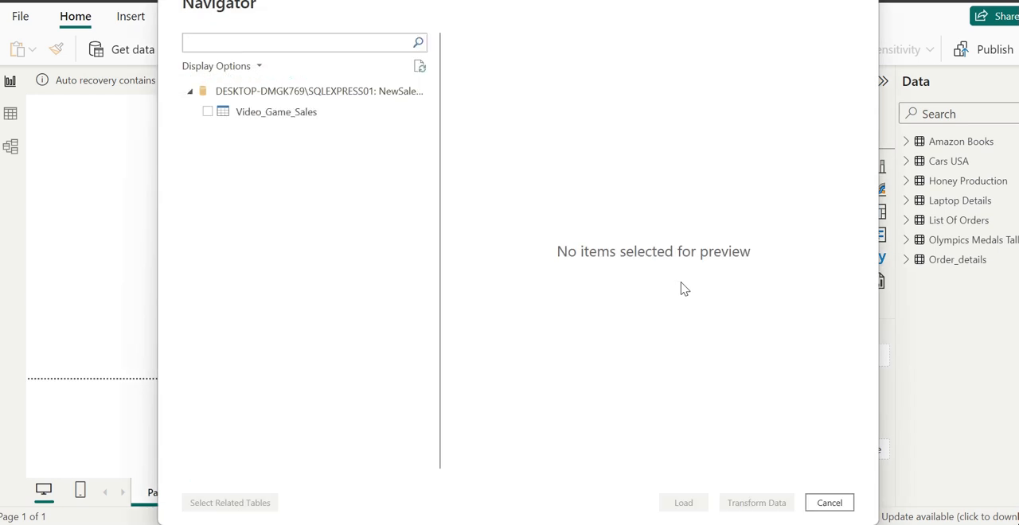
Step: Load the Video_Game_Sales table into the report, accept the potential security risk, and expand the table's field list
left_click(329, 90)
left_click(208, 113)
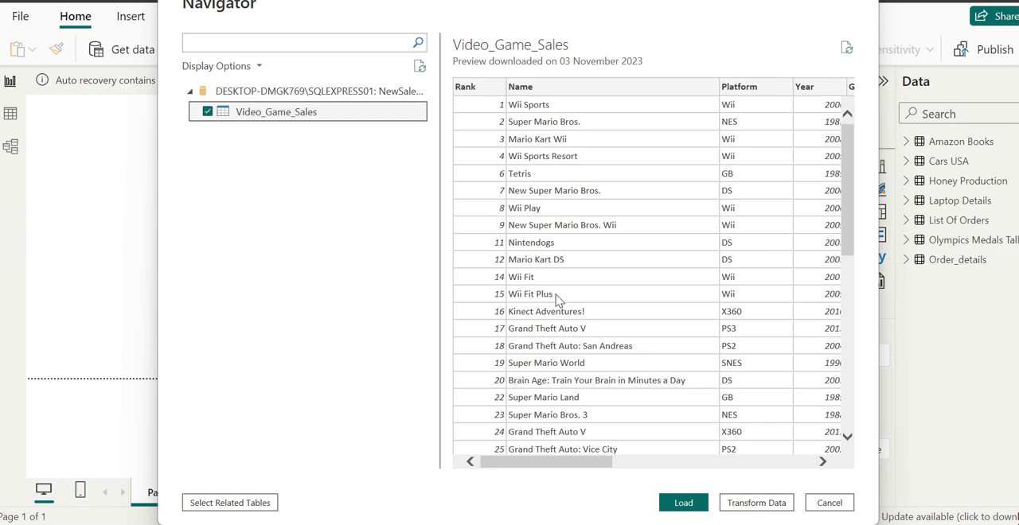
left_click(682, 504)
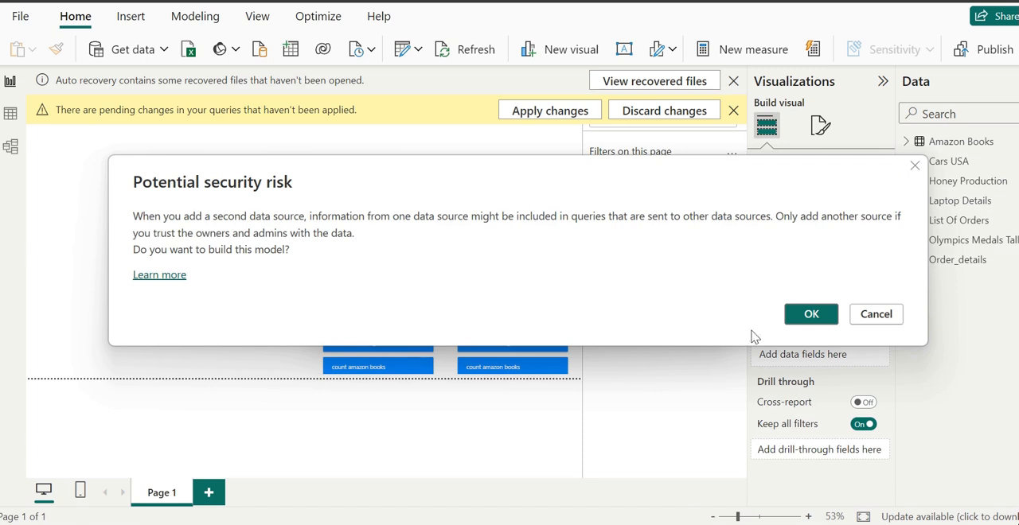
left_click(811, 313)
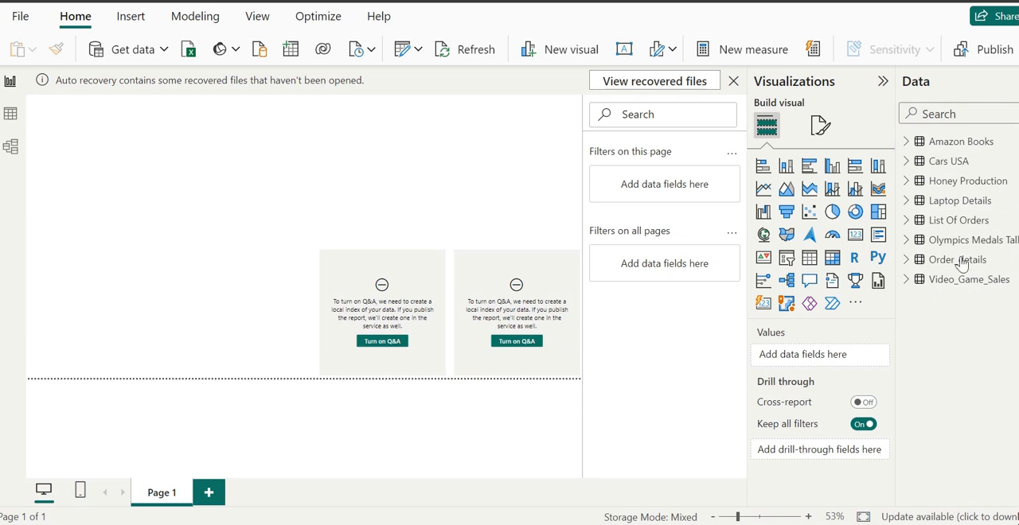
left_click(907, 280)
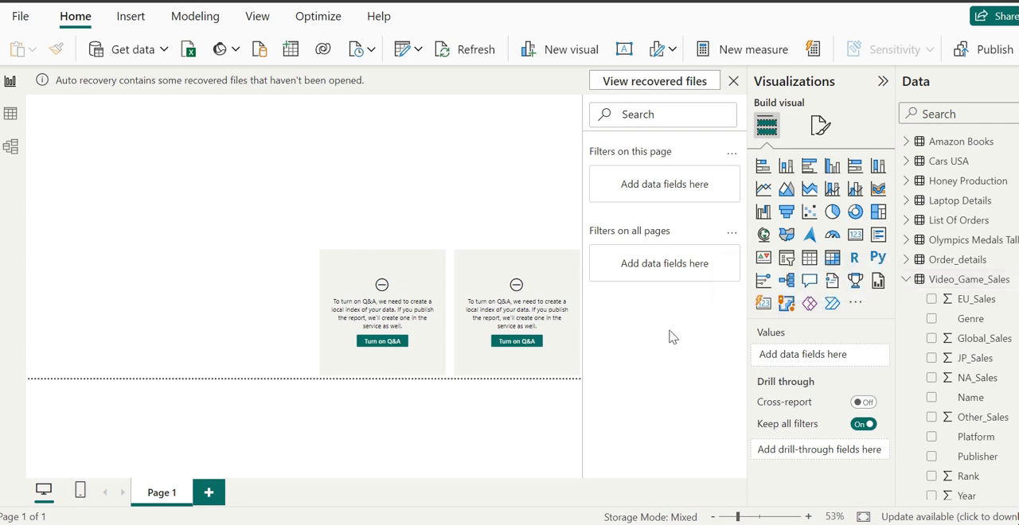
Step: Collapse the field list of the Video_Game_Sales table and rename the table as Video Game Sales, with spaces instead of underscores
left_click(908, 281)
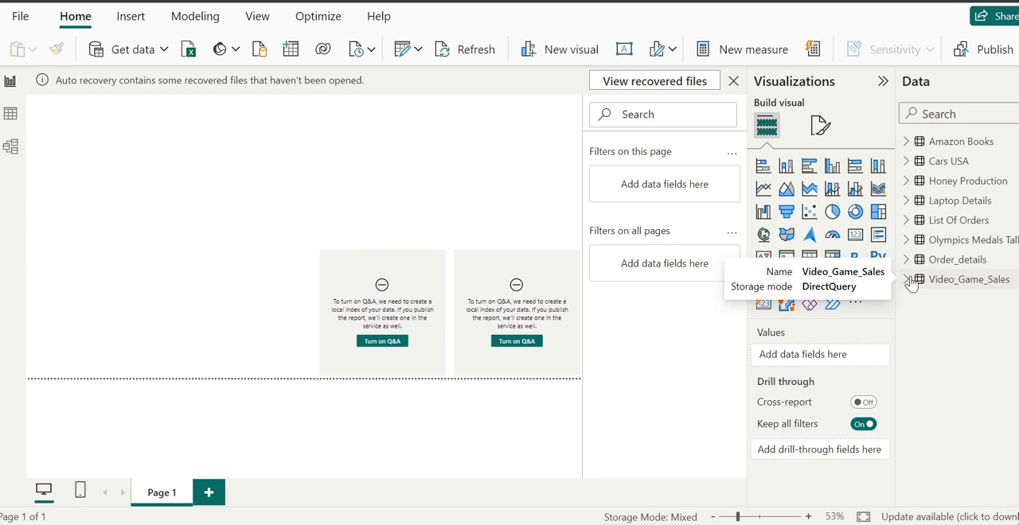
left_click(918, 288)
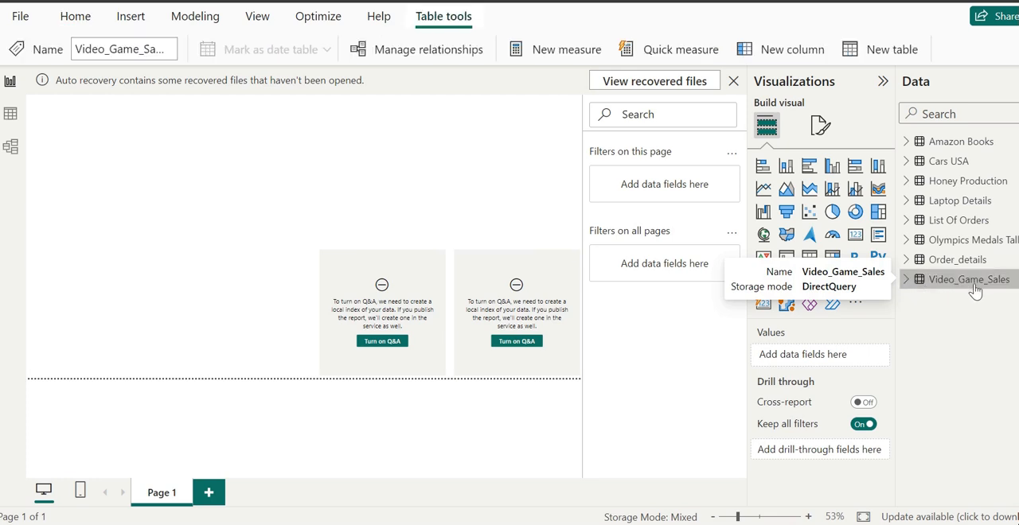
right_click(904, 285)
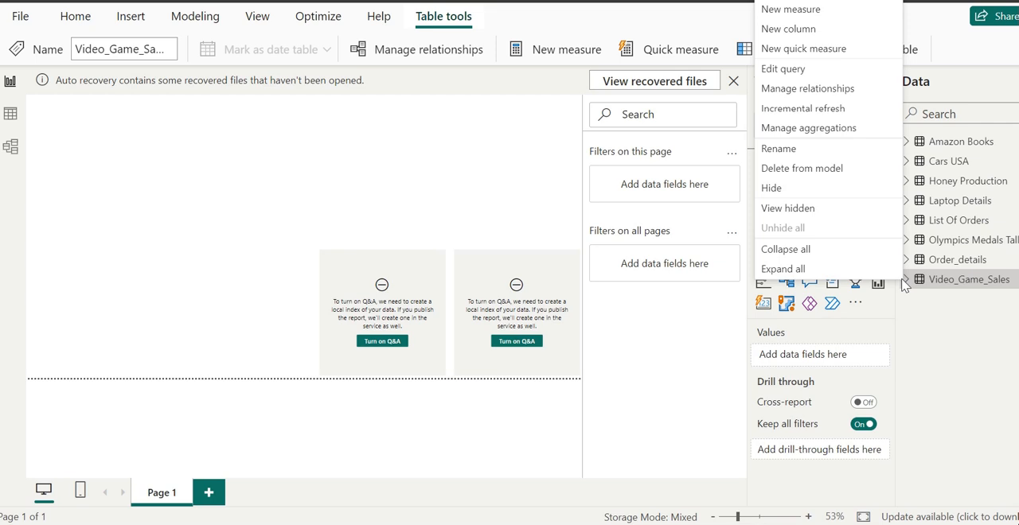
left_click(775, 150)
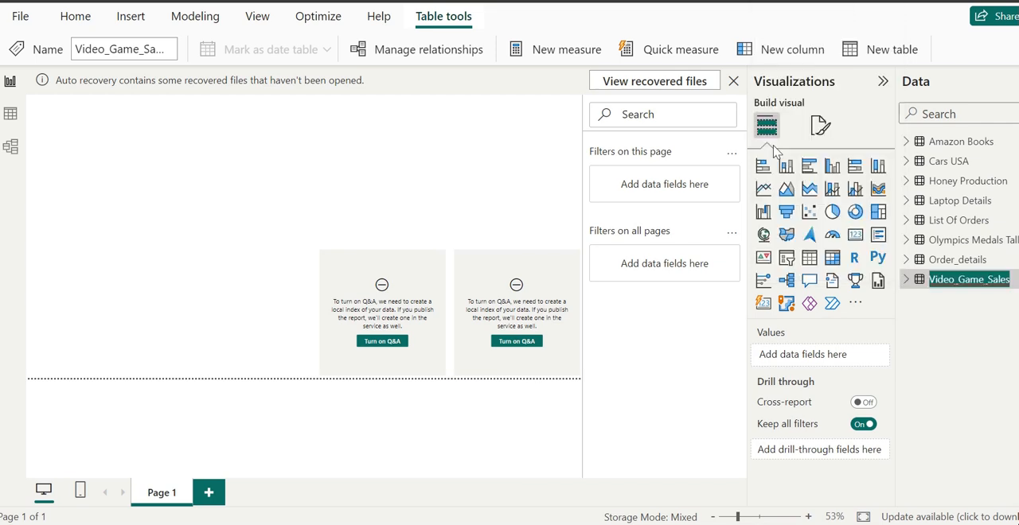
left_click(962, 278)
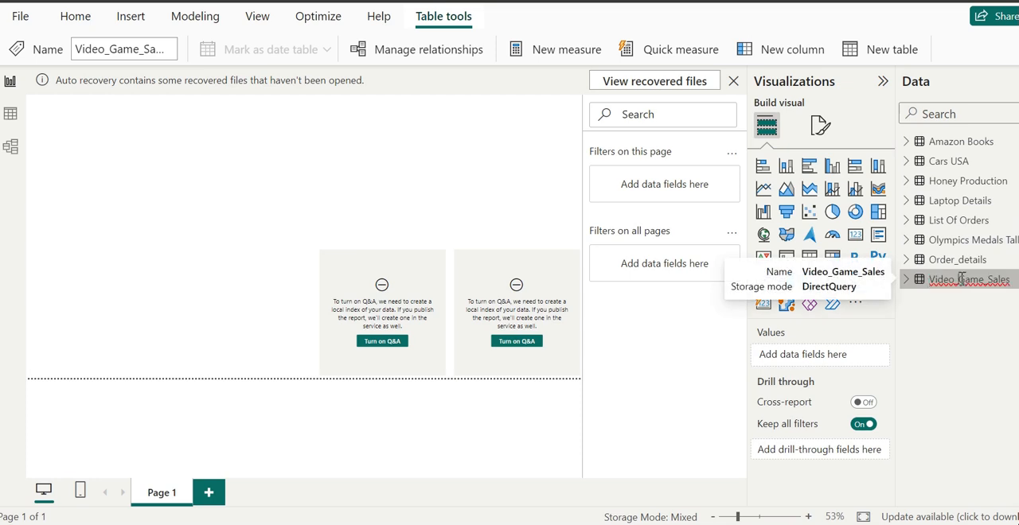
key("BackSpace")
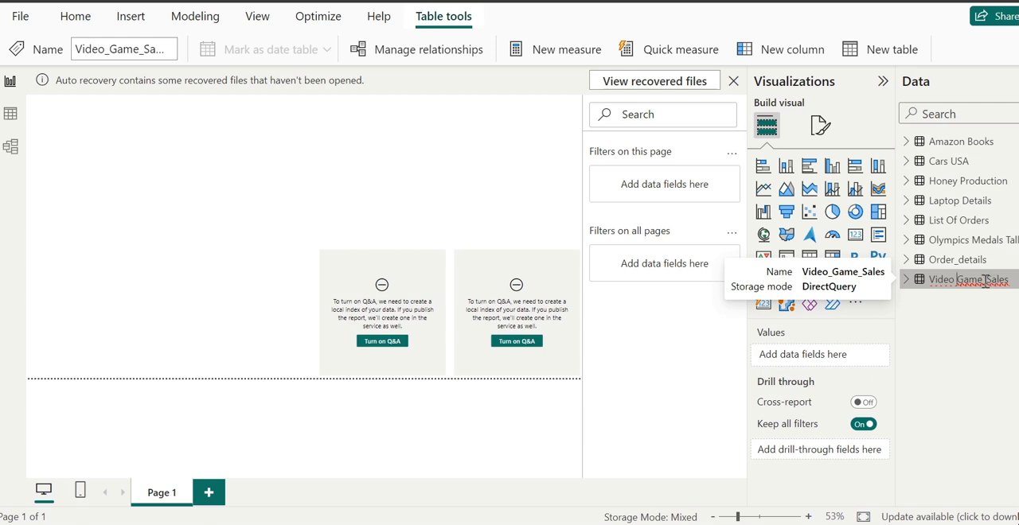
key("BackSpace")
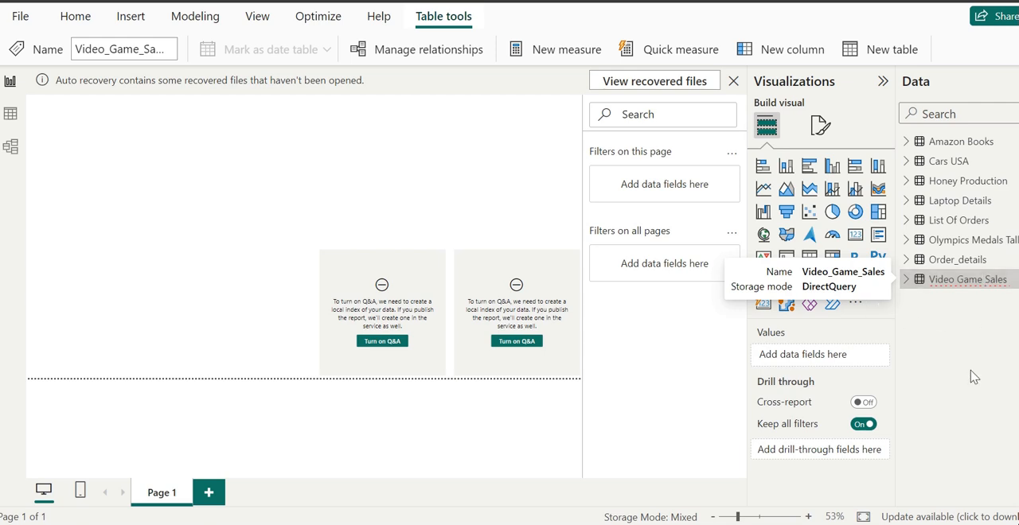
left_click(631, 358)
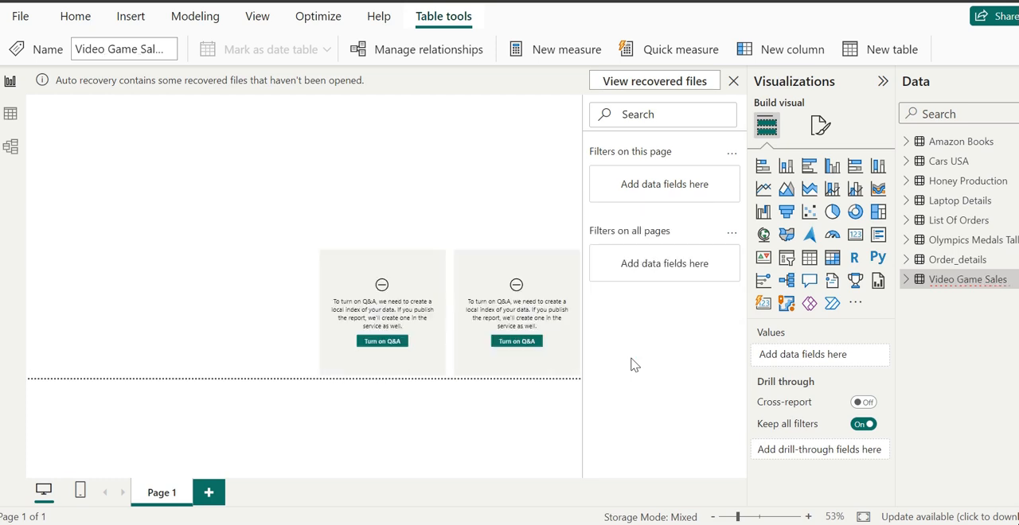